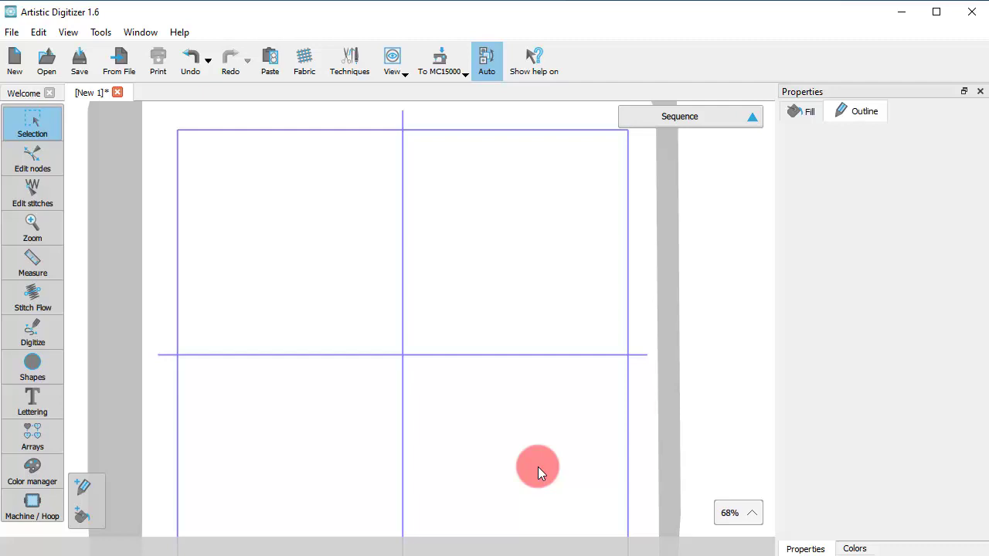
Step: Open the Digitize tool's flyout to show the available drawing modes
{"action": "left_click", "coordinate": [31, 340]}
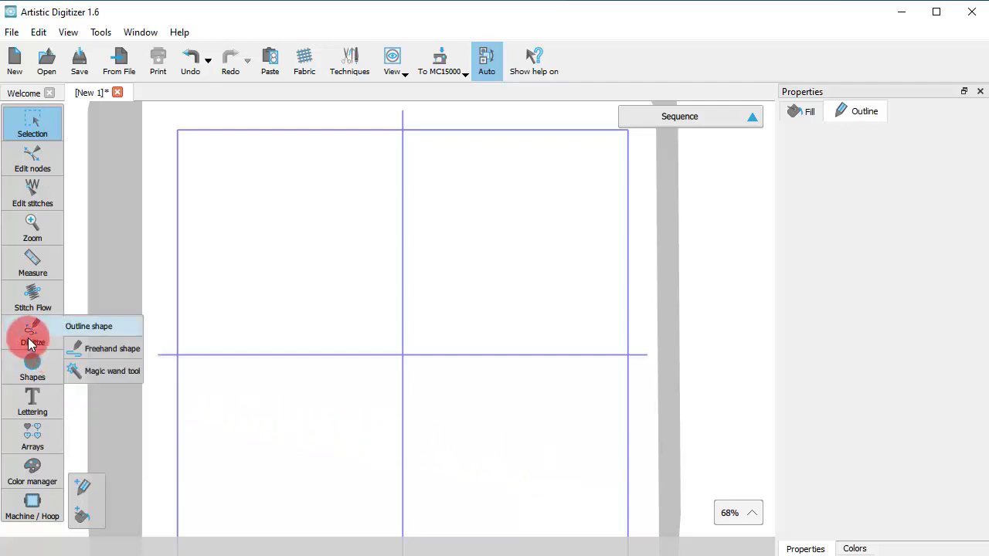
Step: Choose Outline shape and place nodes for a bell curve peaking in the upper-left
{"action": "left_click", "coordinate": [83, 328]}
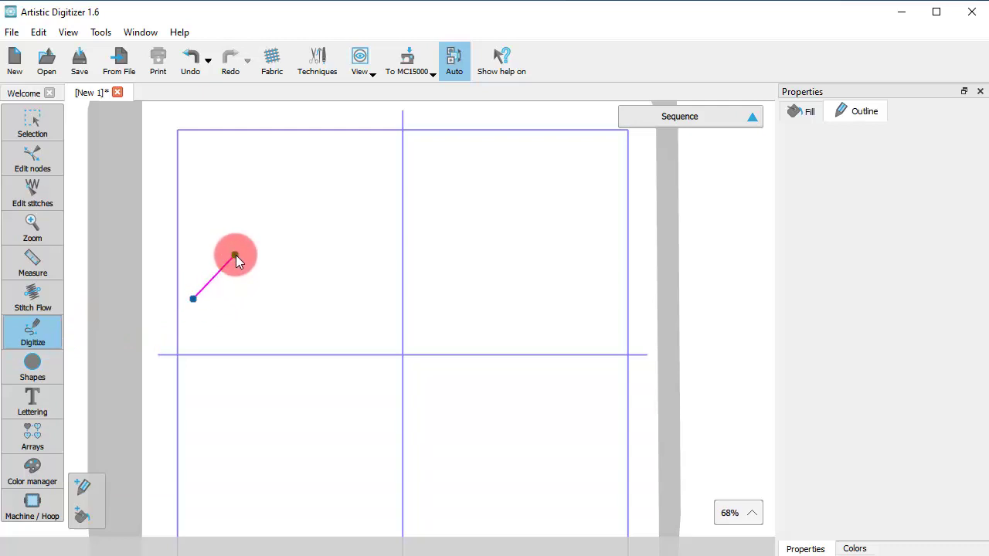
{"action": "left_click", "coordinate": [249, 250]}
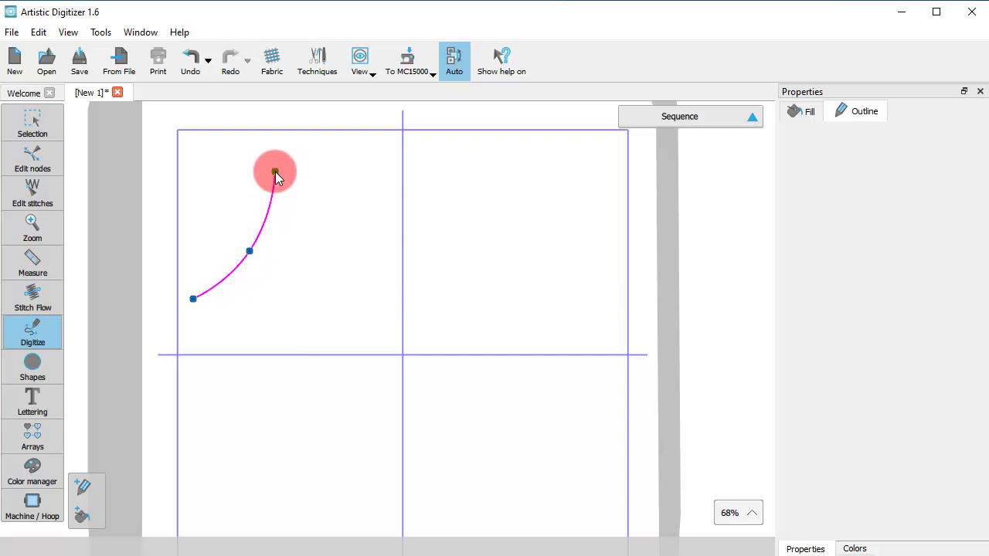
{"action": "left_click", "coordinate": [275, 172]}
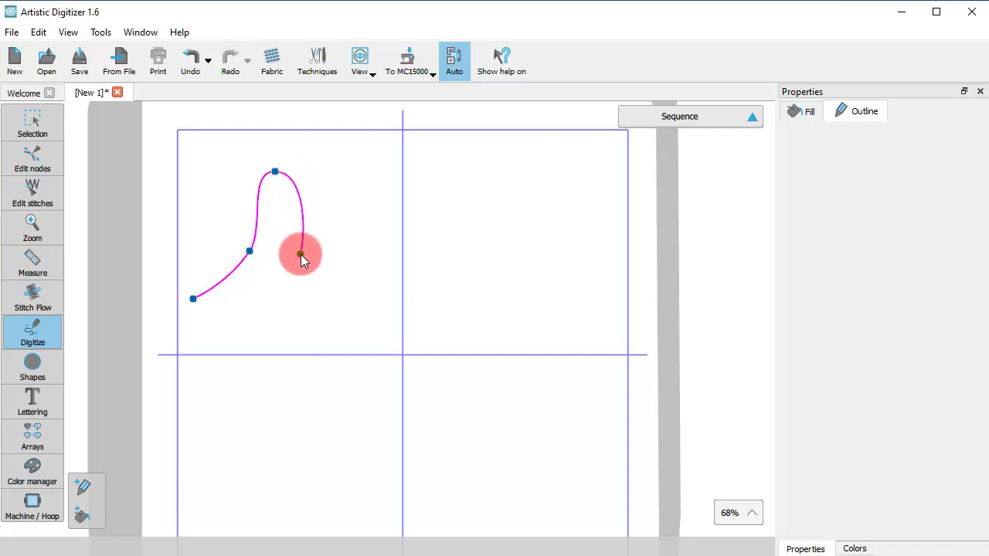
{"action": "left_click", "coordinate": [302, 254]}
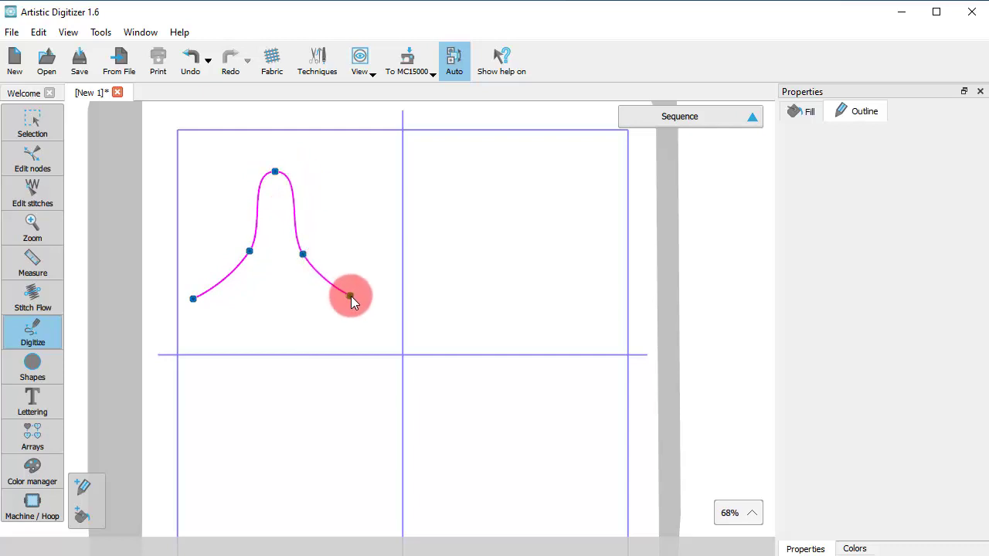
{"action": "left_click", "coordinate": [358, 298]}
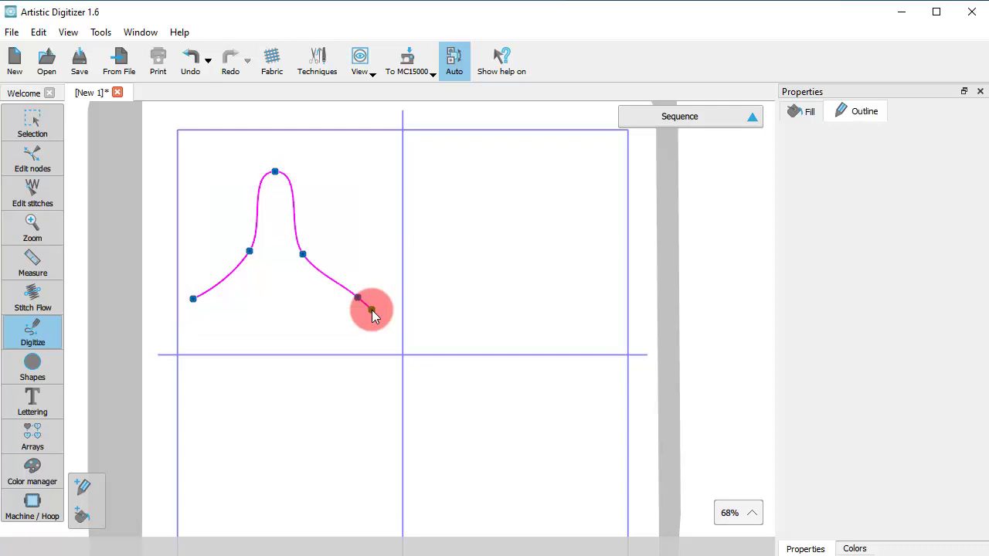
Step: Finish the peaked curve as a section, then digitize a lower curve dipping down and back left
{"action": "right_click", "coordinate": [372, 309]}
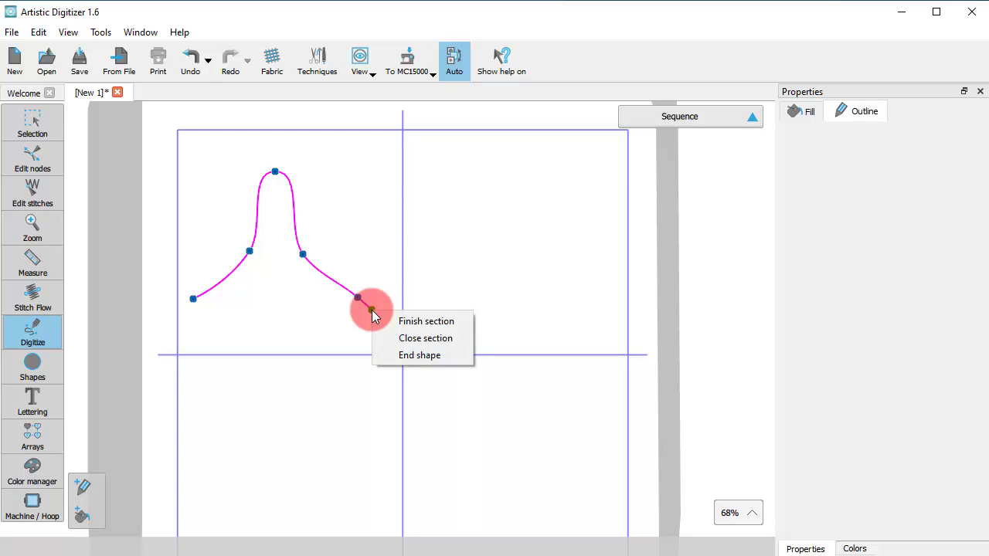
{"action": "left_click", "coordinate": [411, 321]}
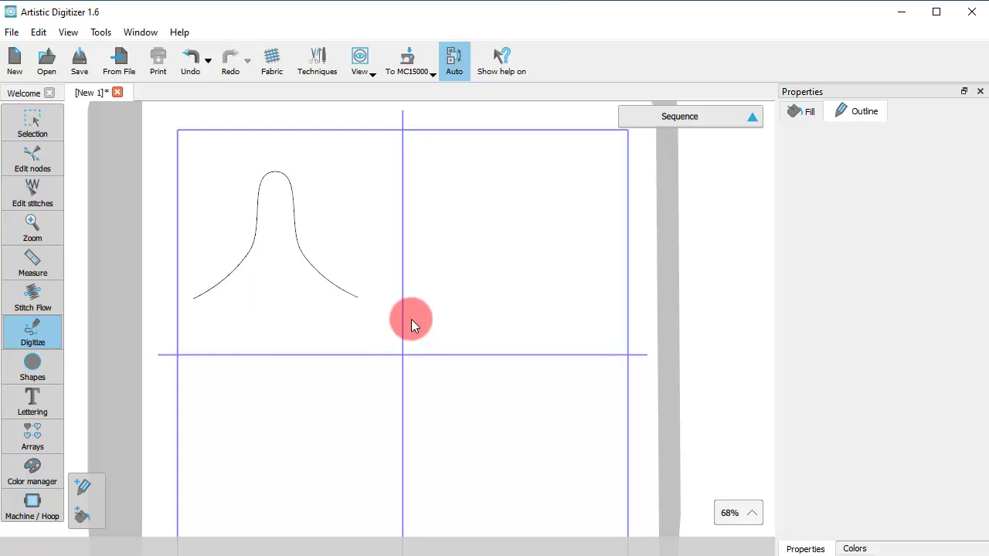
{"action": "left_click", "coordinate": [360, 316]}
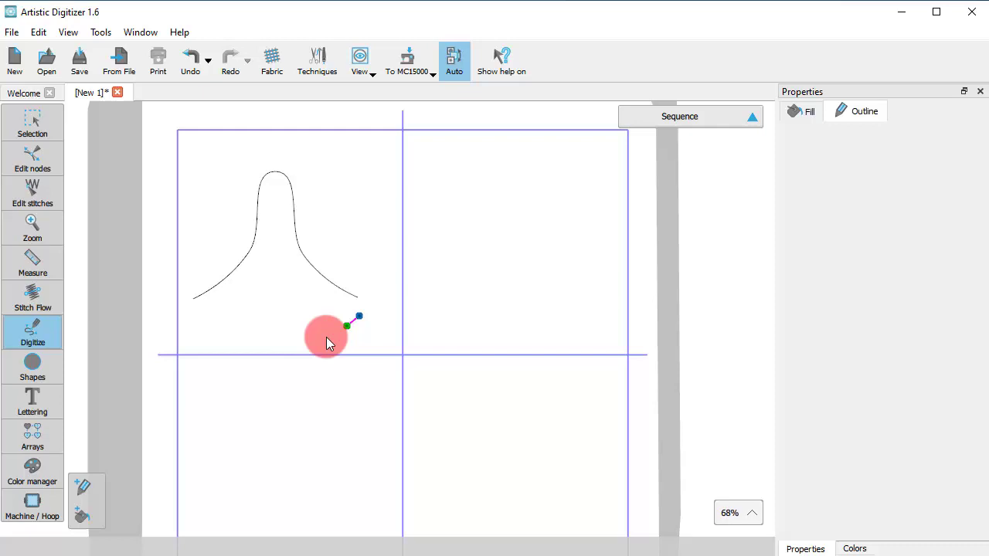
{"action": "left_click", "coordinate": [302, 381]}
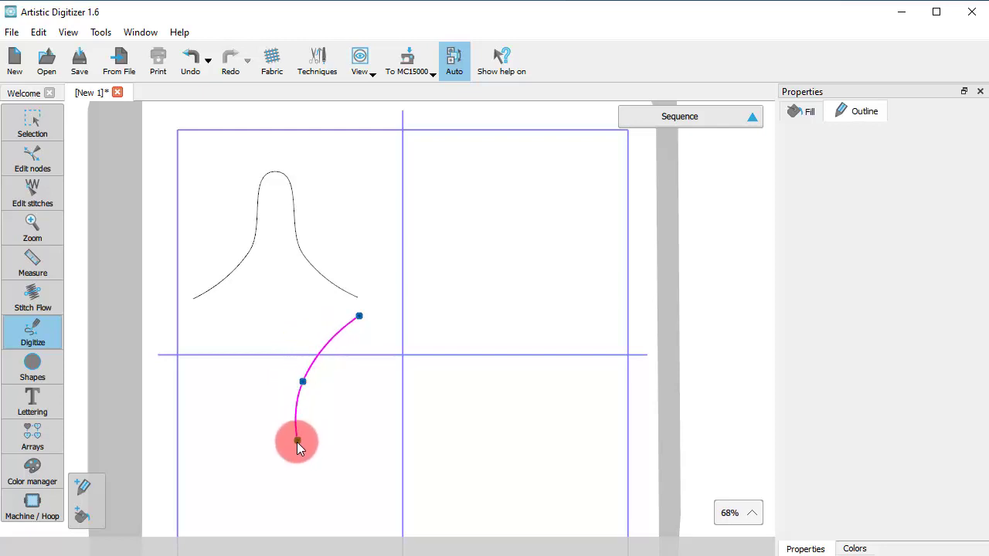
{"action": "left_click", "coordinate": [296, 459]}
{"action": "scroll", "coordinate": [278, 441], "scroll_direction": "down", "scroll_amount": 1}
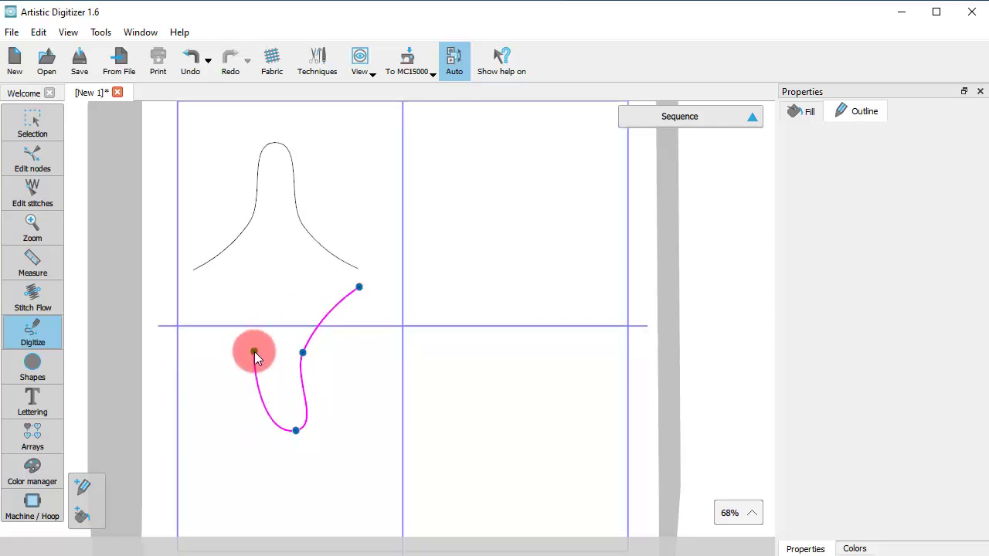
{"action": "left_click", "coordinate": [254, 351]}
{"action": "right_click", "coordinate": [197, 295]}
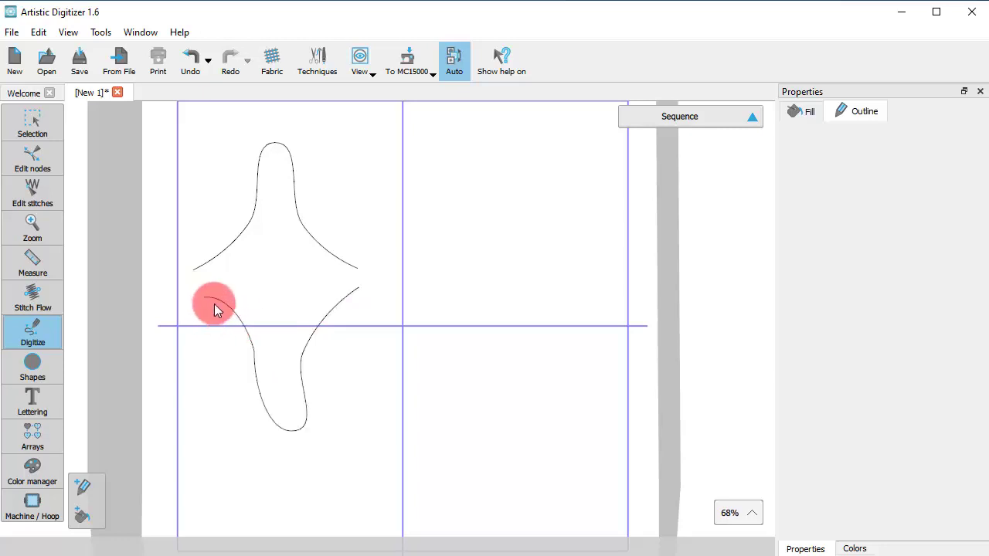
Step: End the two sections as one outline object and inspect the joining segment up close
{"action": "right_click", "coordinate": [229, 305]}
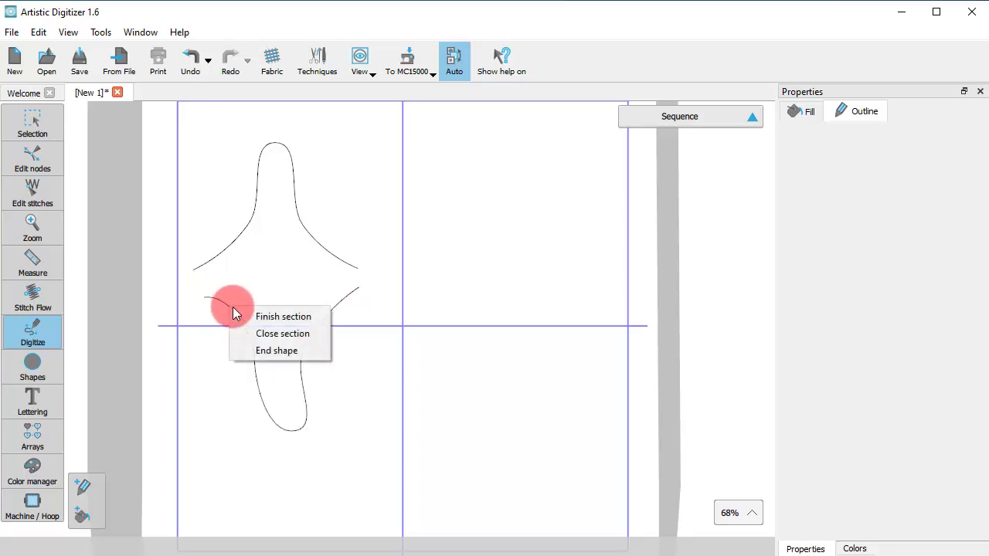
{"action": "left_click", "coordinate": [257, 354]}
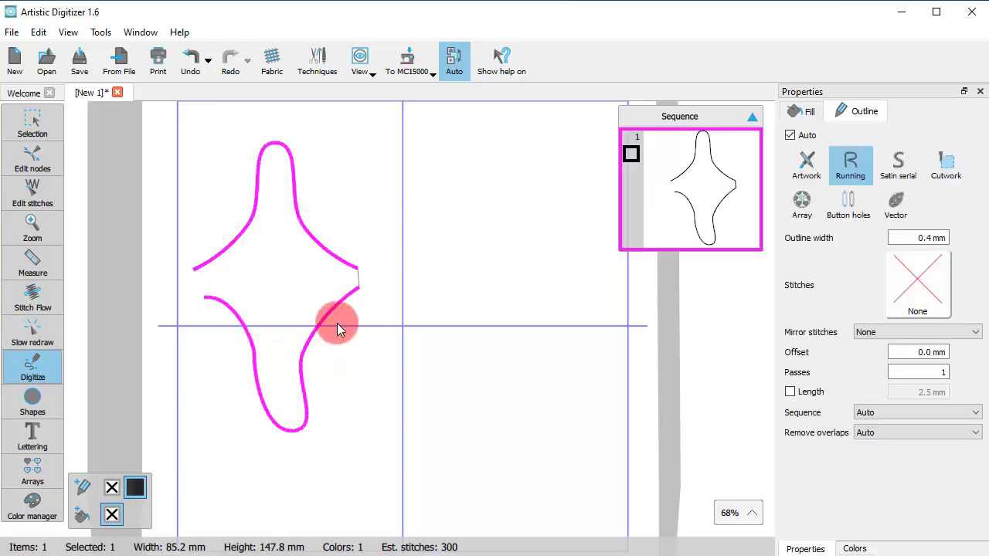
{"action": "scroll", "coordinate": [352, 278], "scroll_direction": "up", "scroll_amount": 6}
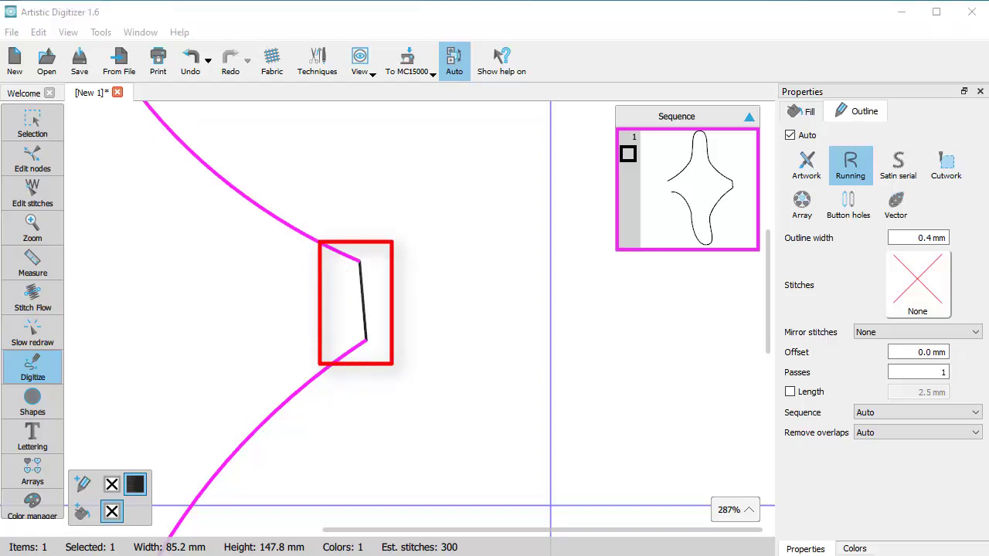
{"action": "left_click", "coordinate": [422, 324]}
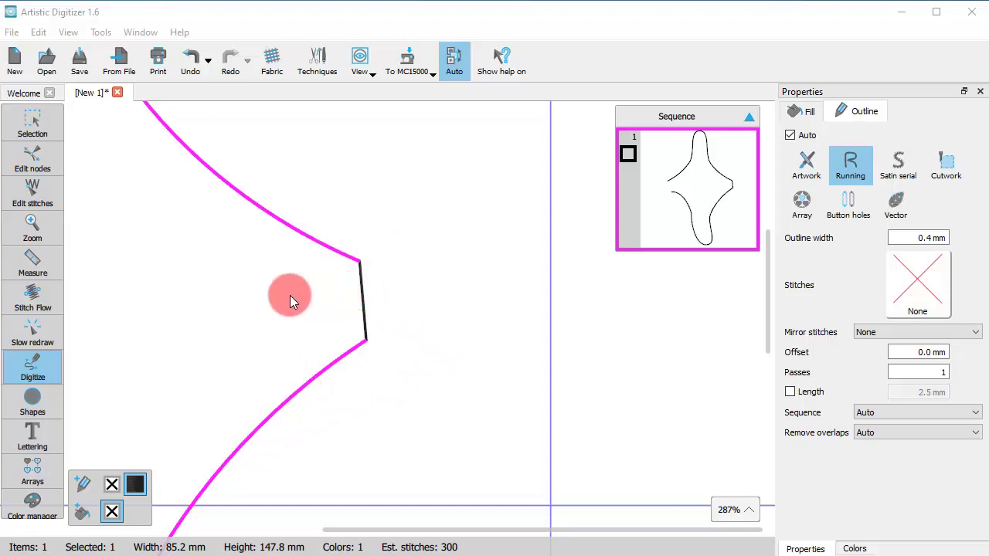
{"action": "scroll", "coordinate": [299, 295], "scroll_direction": "down", "scroll_amount": 5}
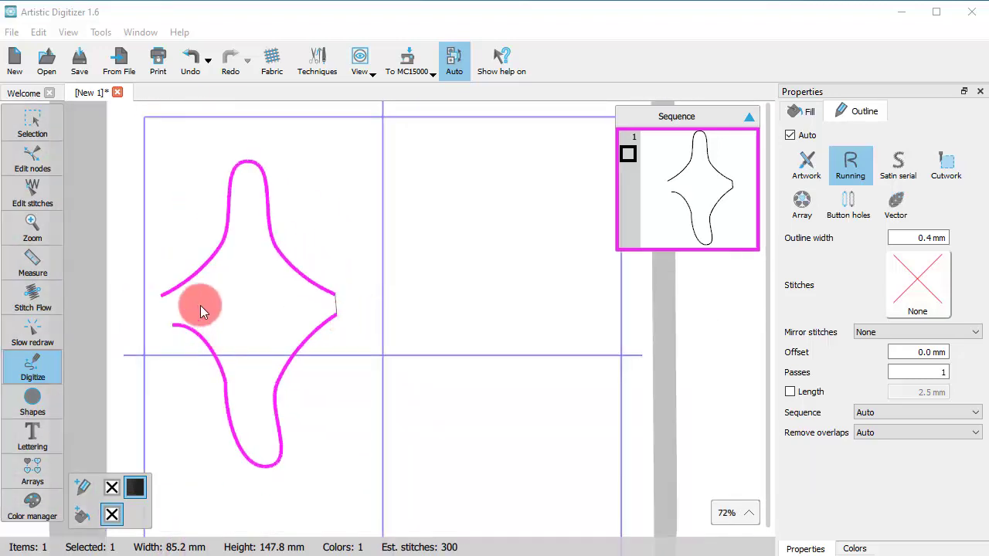
{"action": "scroll", "coordinate": [204, 296], "scroll_direction": "up", "scroll_amount": 1}
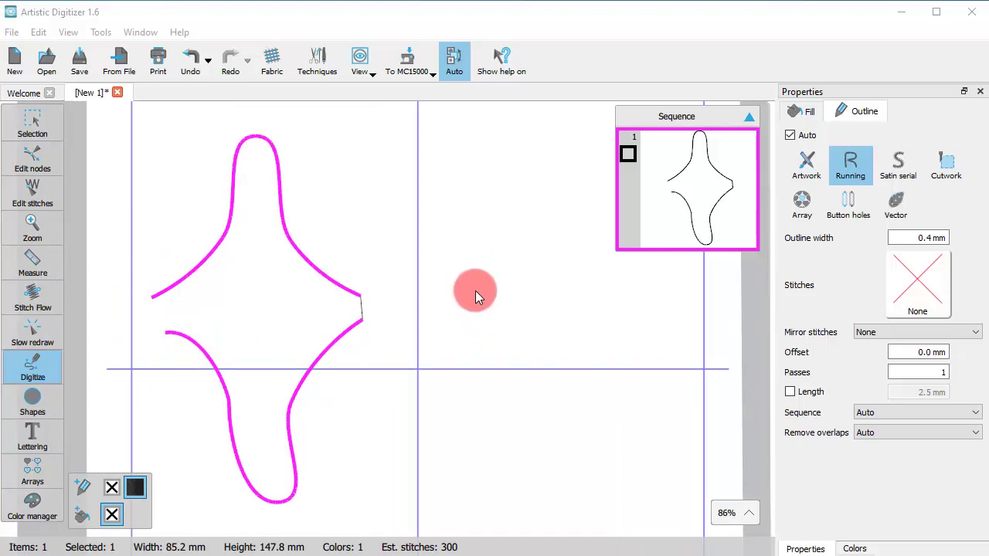
Step: Digitize a looping curve in the hoop's right half and finish it as a section
{"action": "left_click", "coordinate": [511, 280]}
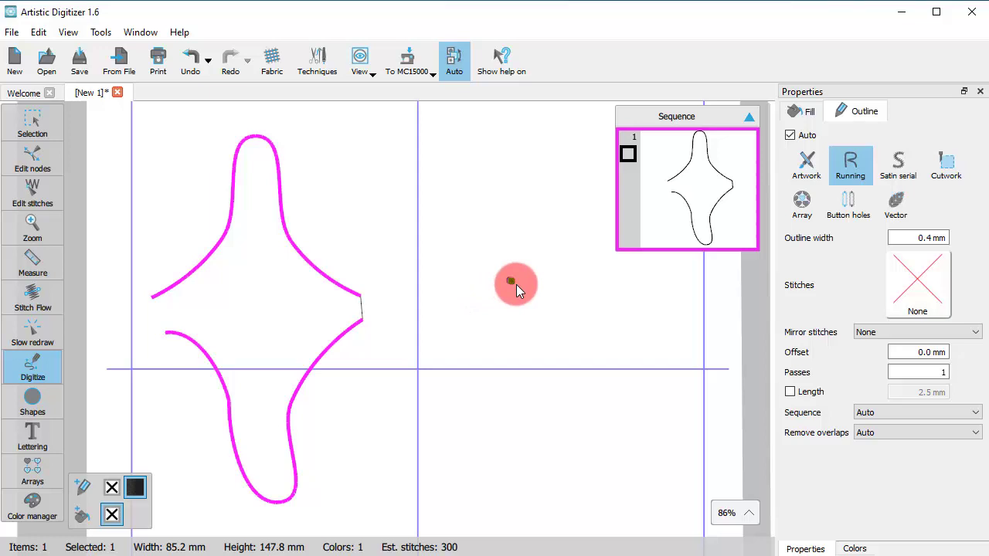
{"action": "left_click", "coordinate": [461, 273]}
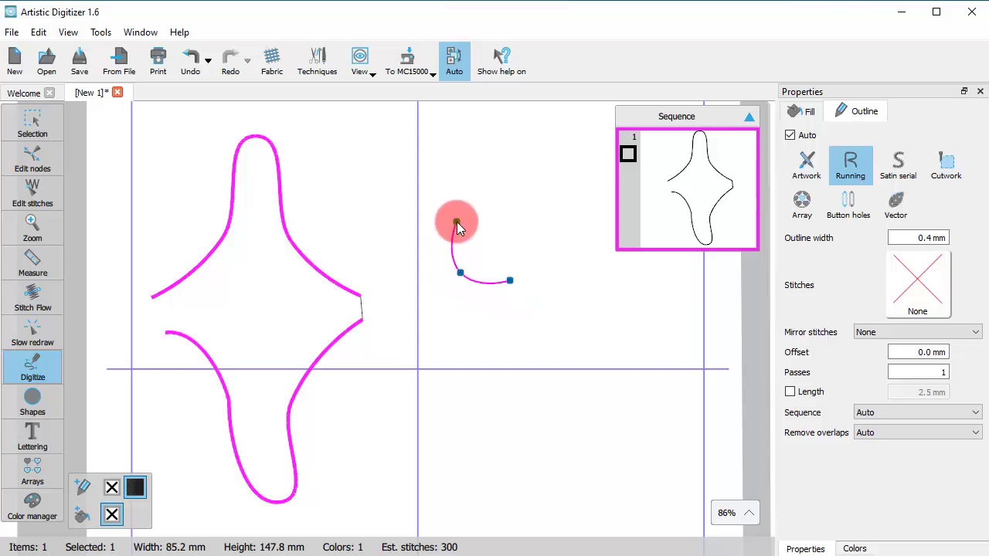
{"action": "left_click", "coordinate": [466, 215]}
{"action": "left_click", "coordinate": [579, 219]}
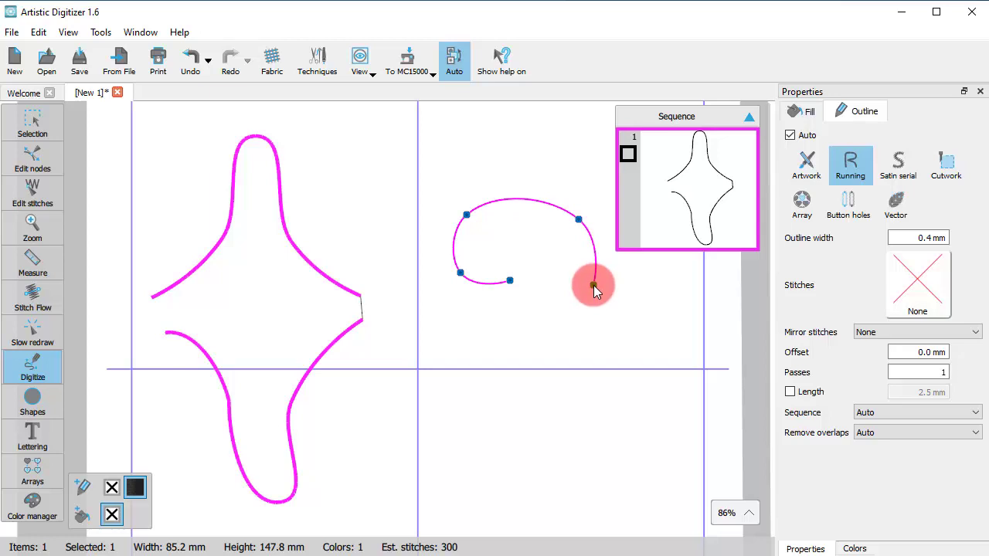
{"action": "key", "text": "Return"}
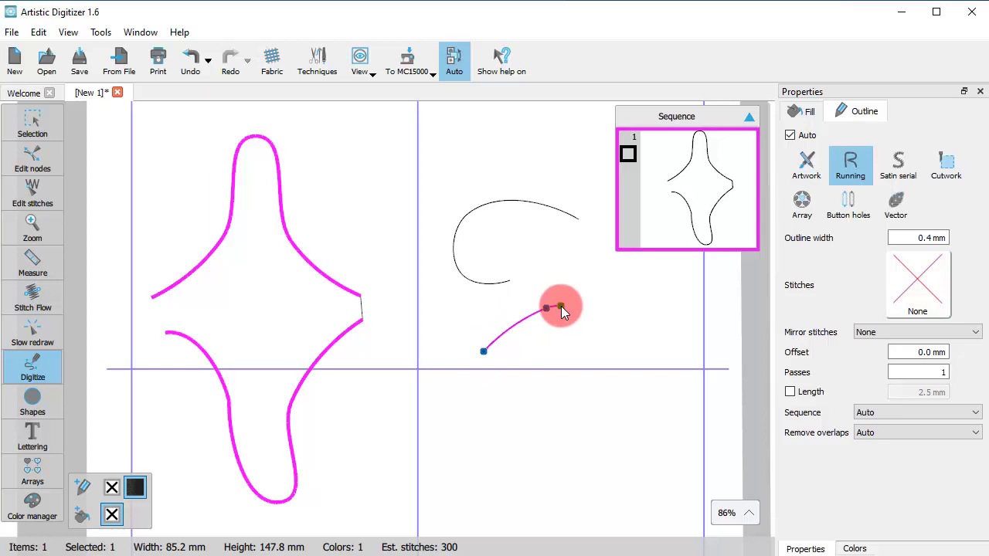
Step: Add a straight section and a small arc, end the shape, and return to selection
{"action": "key", "text": "Return"}
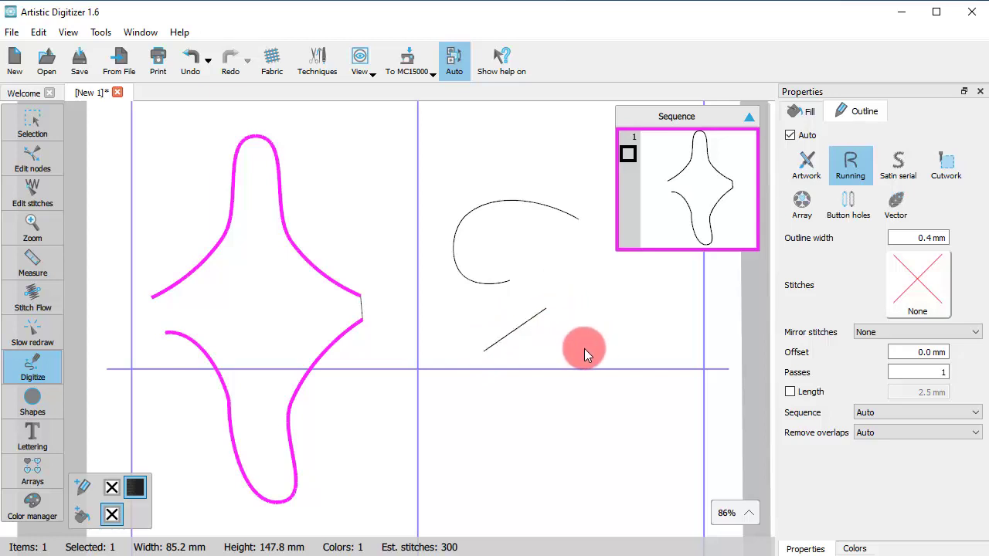
{"action": "left_click", "coordinate": [584, 348]}
{"action": "left_click", "coordinate": [573, 318]}
{"action": "left_click", "coordinate": [637, 297]}
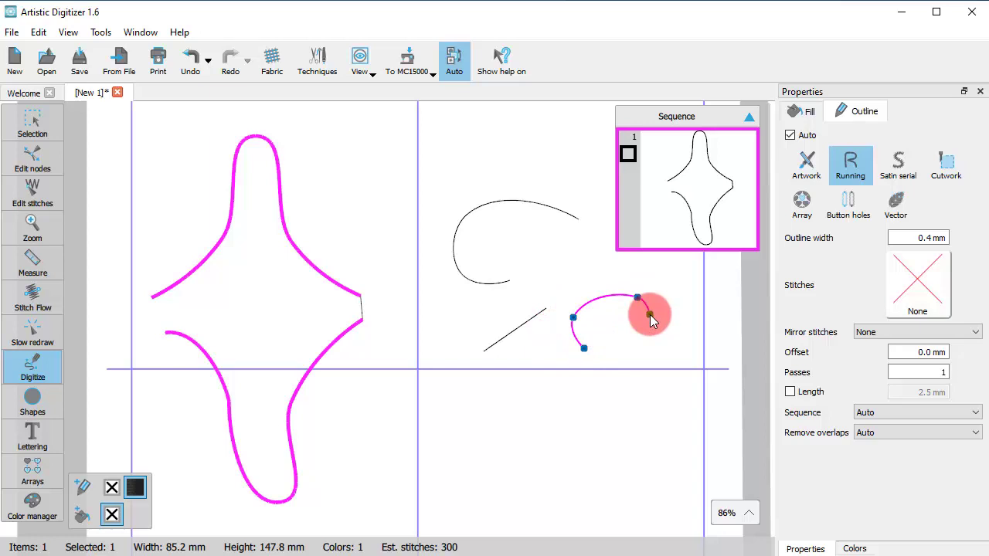
{"action": "key", "text": "Return"}
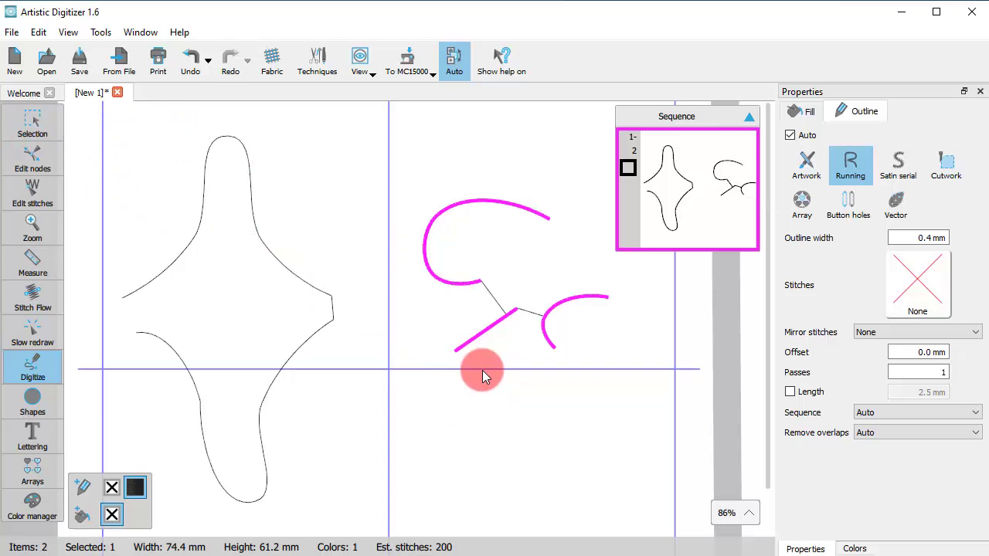
{"action": "key", "text": "Return"}
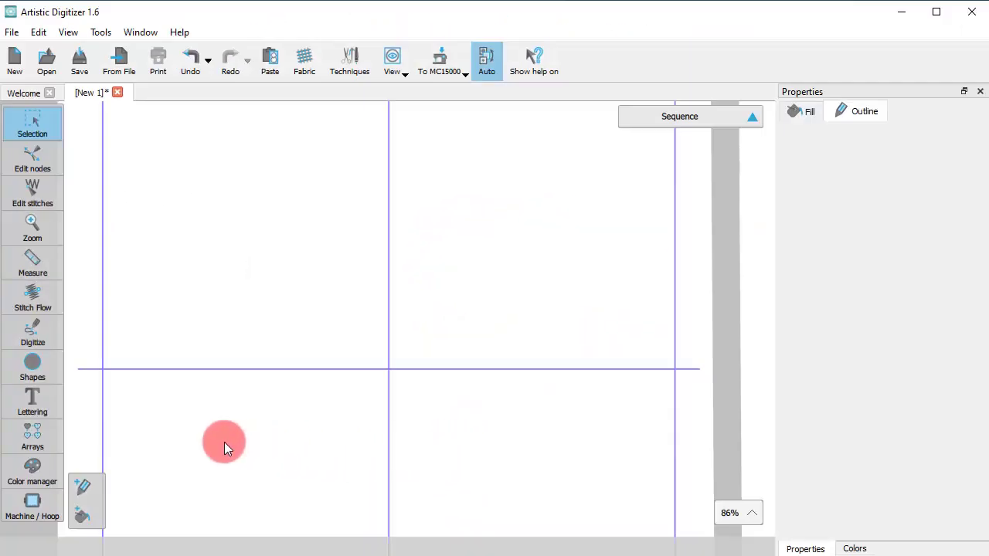
Step: Draw a closed egg-shaped outline in the upper-left, closing it back at its start node
{"action": "left_click", "coordinate": [29, 334]}
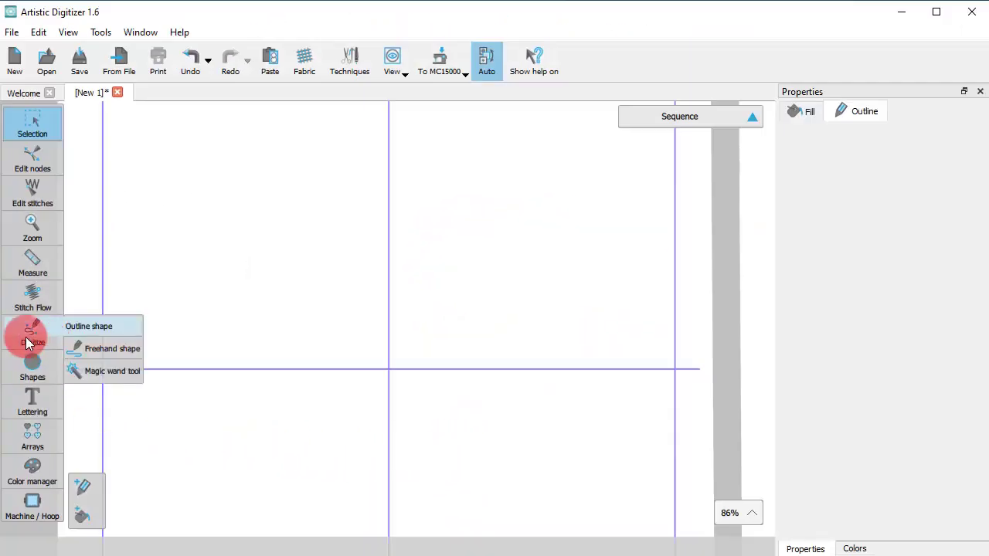
{"action": "left_click", "coordinate": [93, 330]}
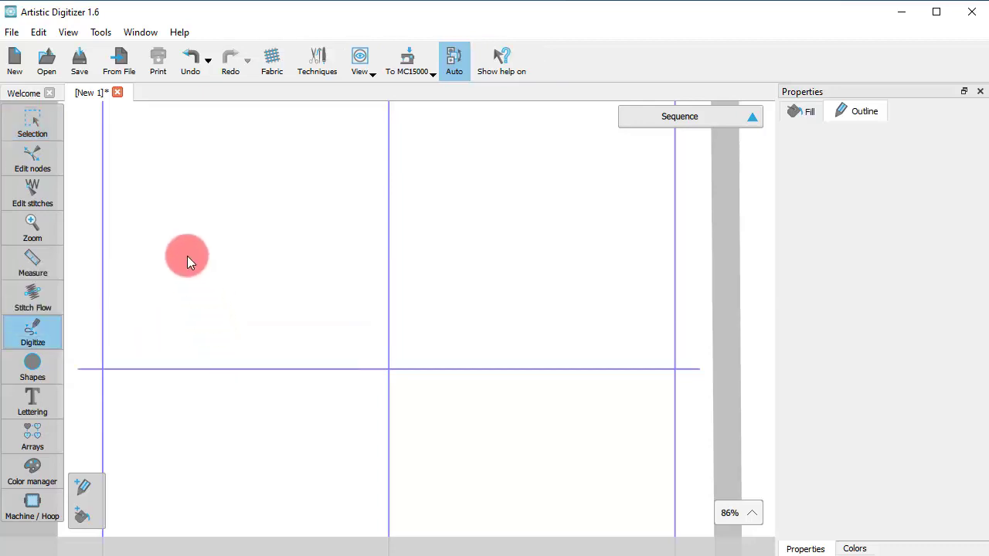
{"action": "left_click", "coordinate": [161, 236]}
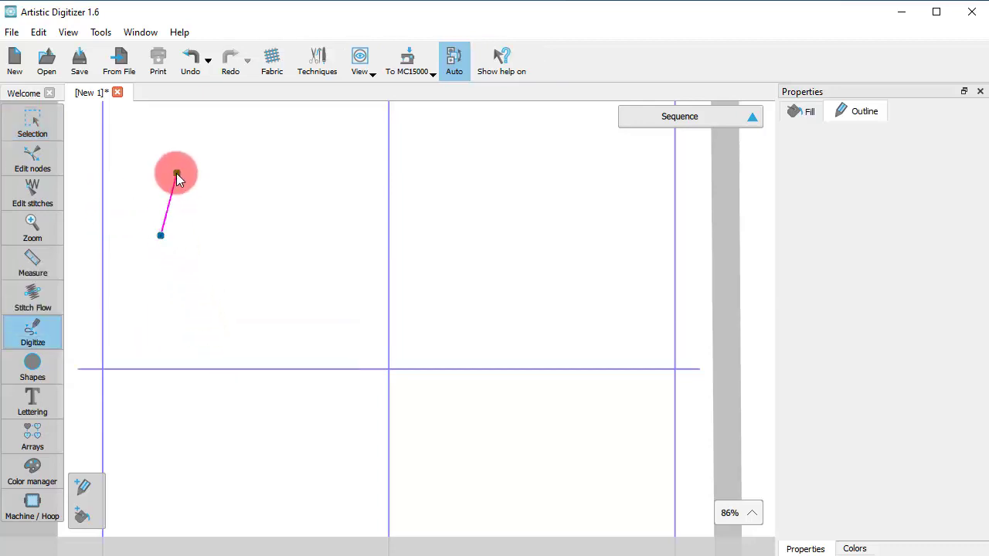
{"action": "left_click", "coordinate": [176, 172]}
{"action": "left_click", "coordinate": [303, 202]}
{"action": "left_click", "coordinate": [224, 289]}
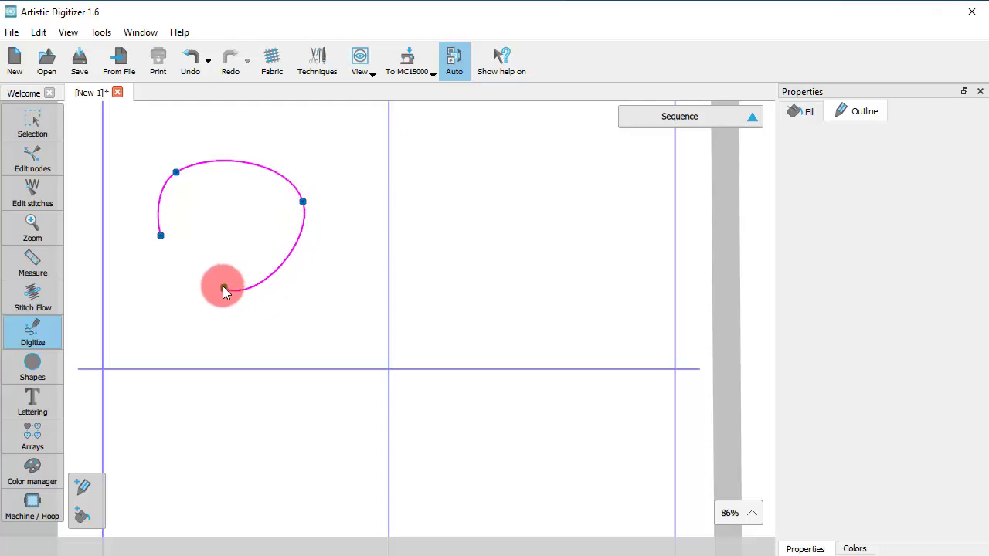
{"action": "left_click", "coordinate": [161, 237]}
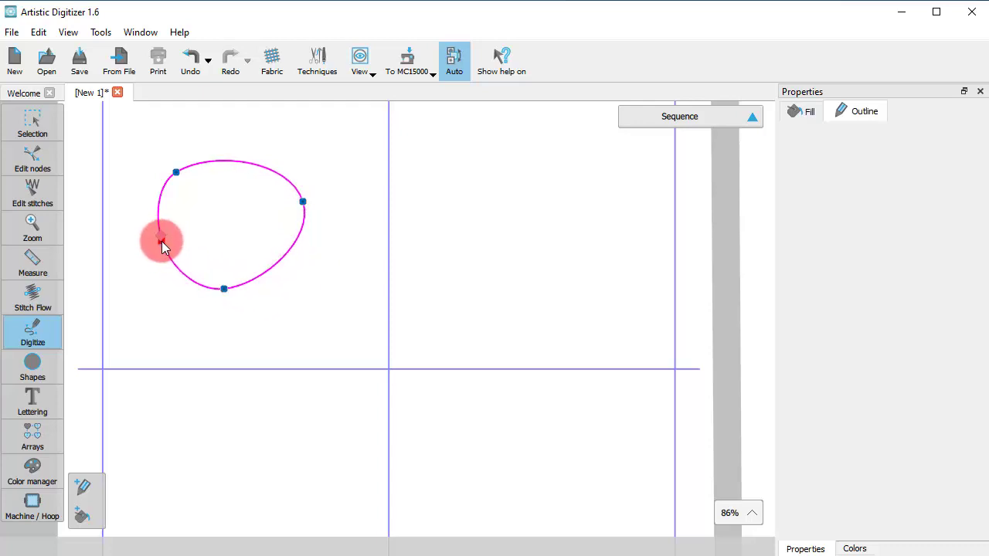
{"action": "key", "text": "Return"}
{"action": "right_click", "coordinate": [209, 288]}
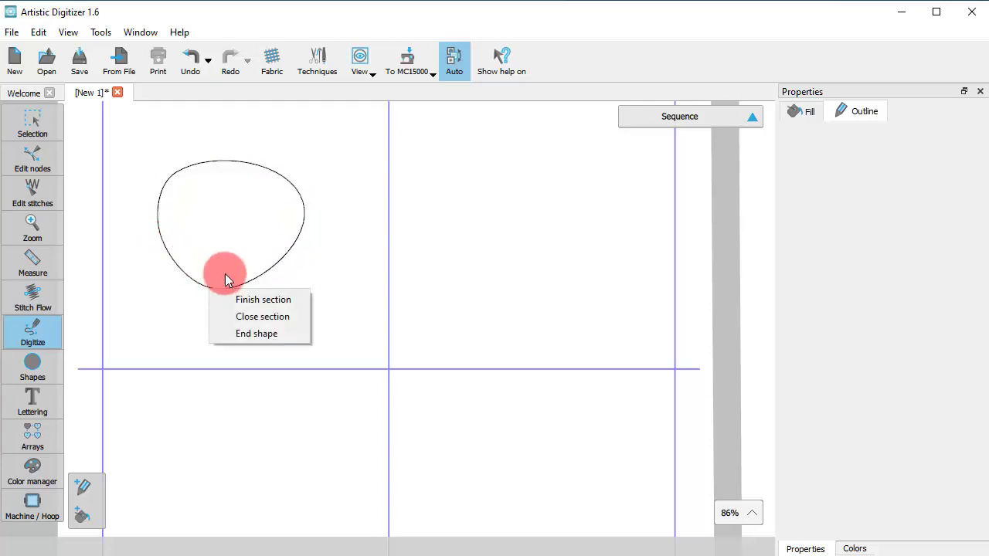
{"action": "key", "text": "Escape"}
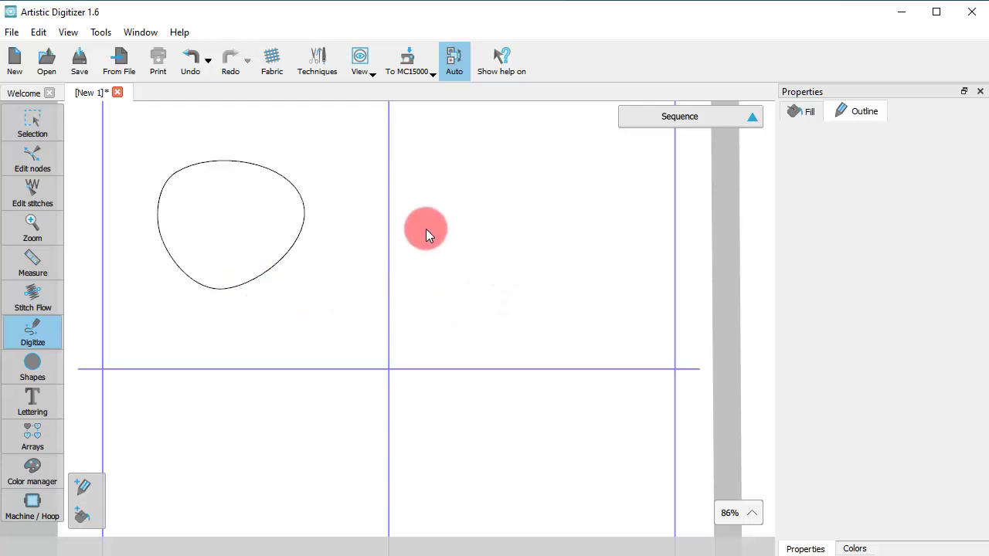
Step: Place curve nodes for a second oval on the right and close its section
{"action": "left_click", "coordinate": [463, 175]}
{"action": "left_click", "coordinate": [574, 254]}
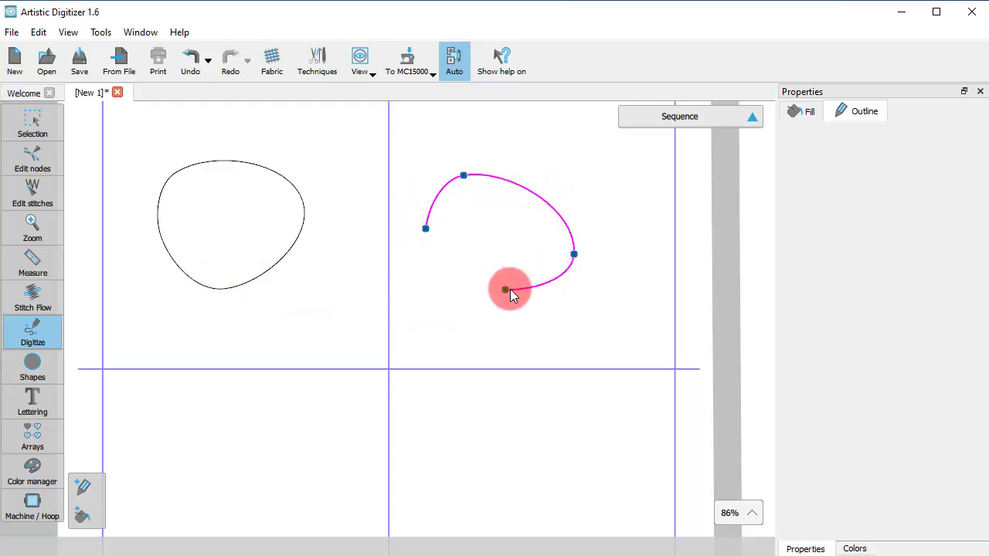
{"action": "right_click", "coordinate": [514, 287]}
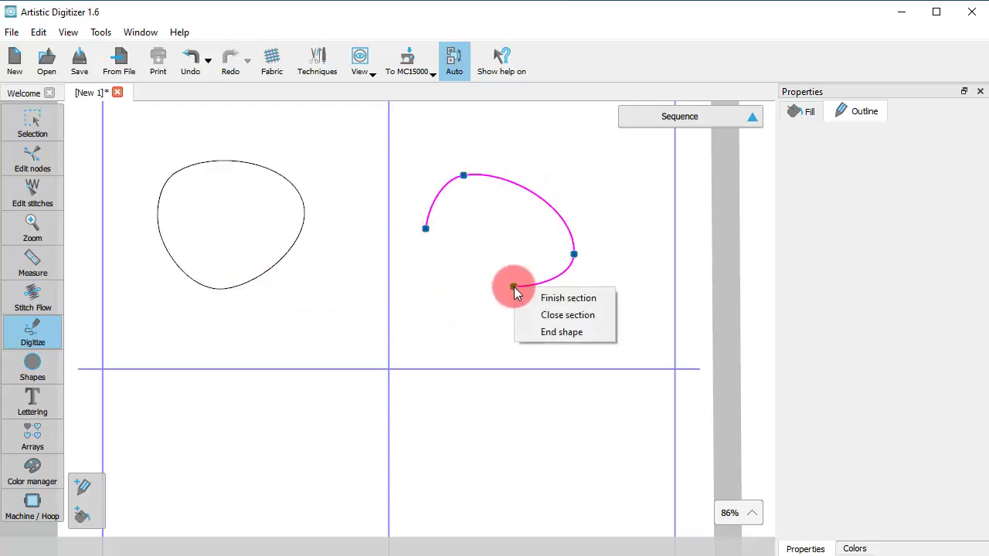
{"action": "left_click", "coordinate": [546, 315]}
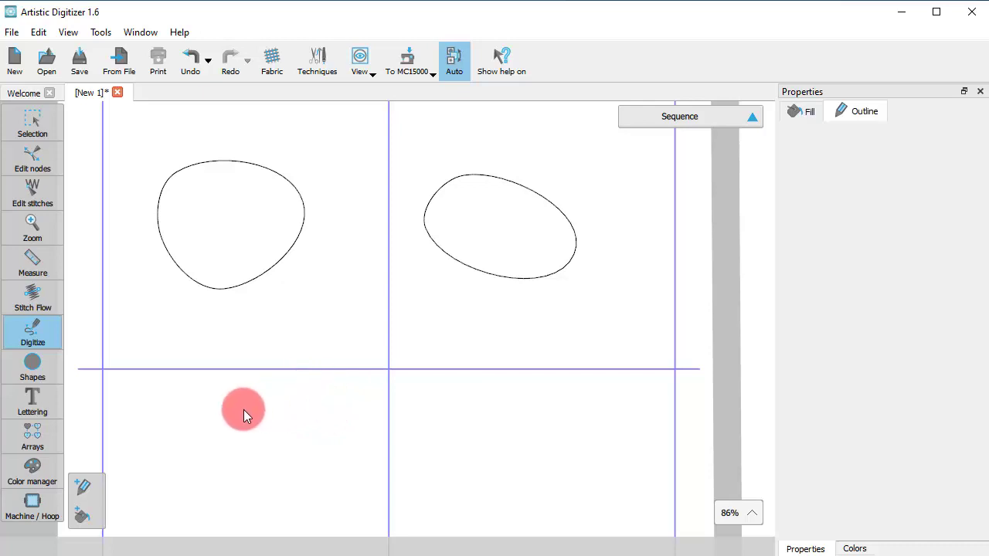
Step: Start a new path in the lower-left with a curve node and bend the curve
{"action": "scroll", "coordinate": [163, 464], "scroll_direction": "down", "scroll_amount": 5}
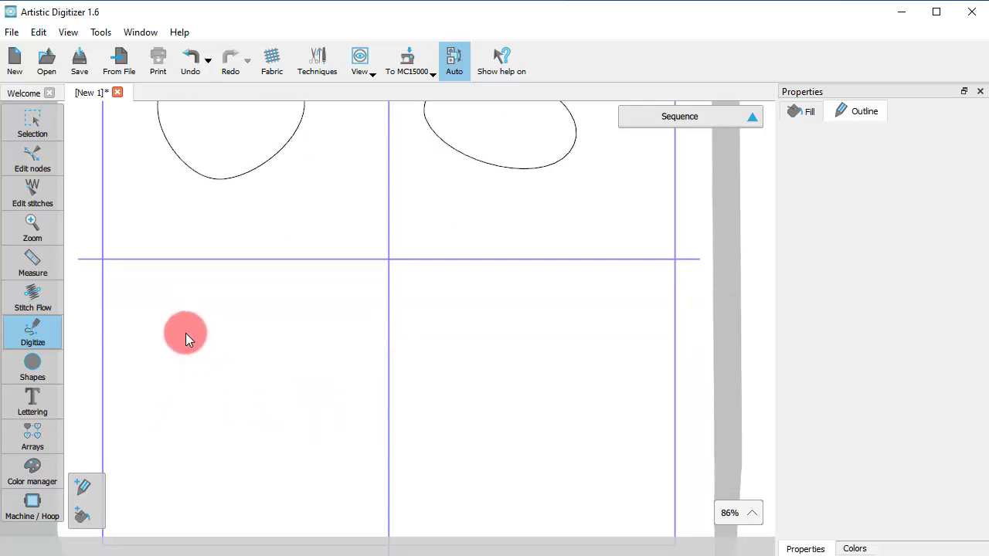
{"action": "scroll", "coordinate": [136, 479], "scroll_direction": "down", "scroll_amount": 2}
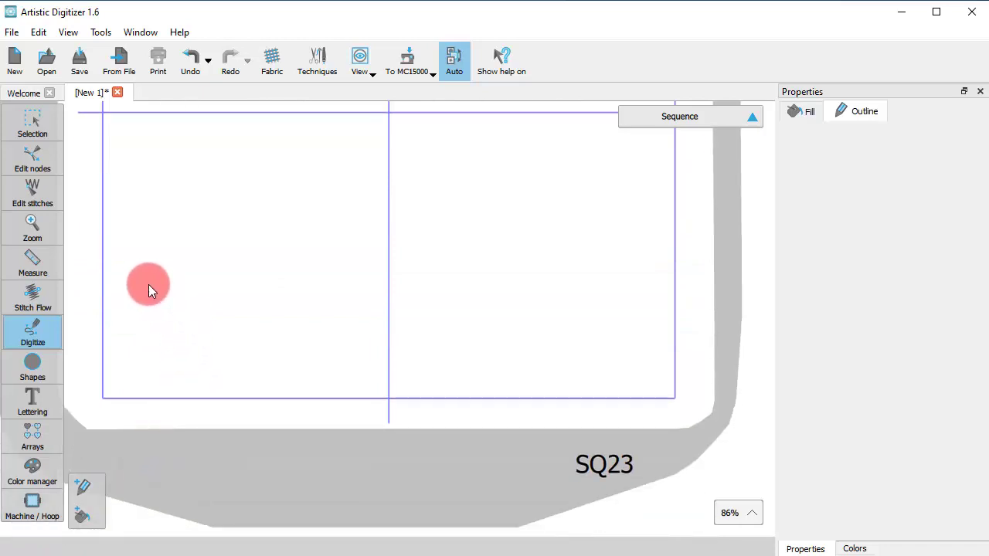
{"action": "scroll", "coordinate": [141, 313], "scroll_direction": "up", "scroll_amount": 2}
{"action": "left_click", "coordinate": [131, 345]}
{"action": "left_click", "coordinate": [142, 231], "text": "shift"}
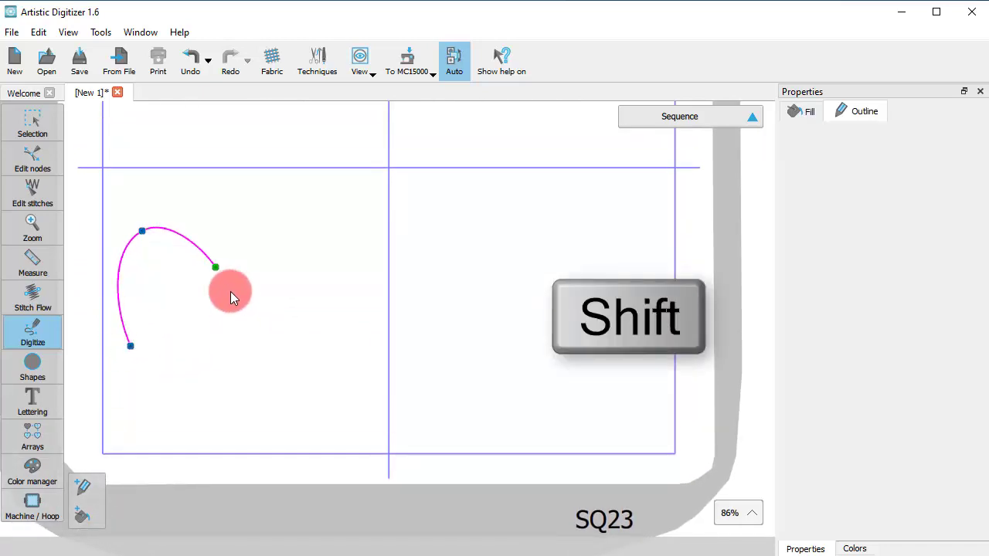
{"action": "left_click_drag", "start_coordinate": [228, 336], "coordinate": [217, 347]}
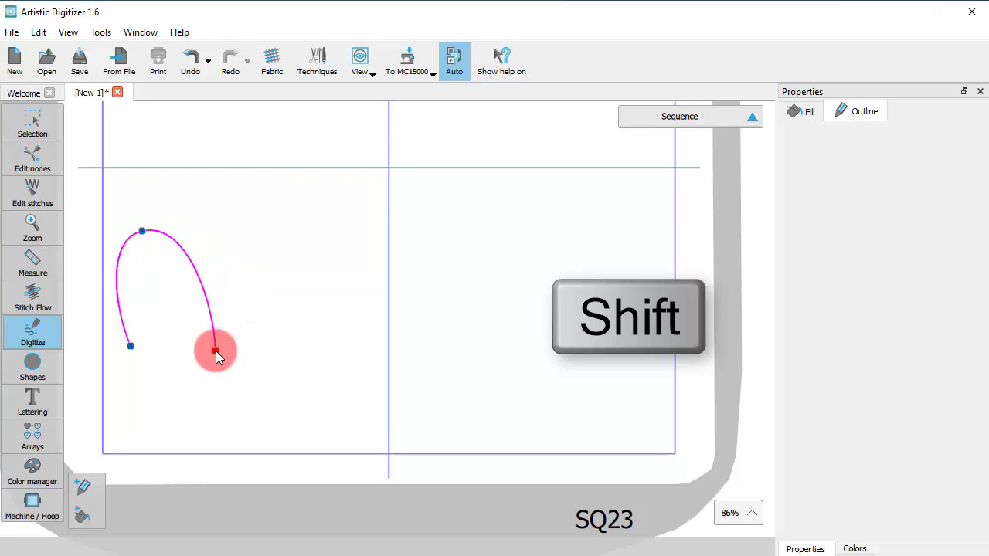
Step: Continue the path with a zigzag of sharp corner nodes, a smooth curve and end nodes
{"action": "left_click", "coordinate": [244, 232]}
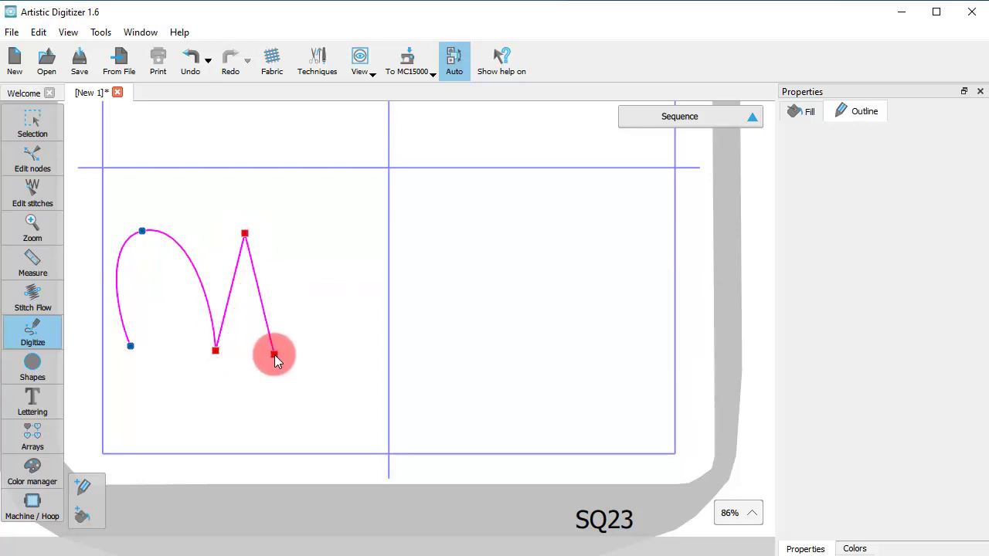
{"action": "left_click", "coordinate": [273, 354]}
{"action": "left_click", "coordinate": [301, 228]}
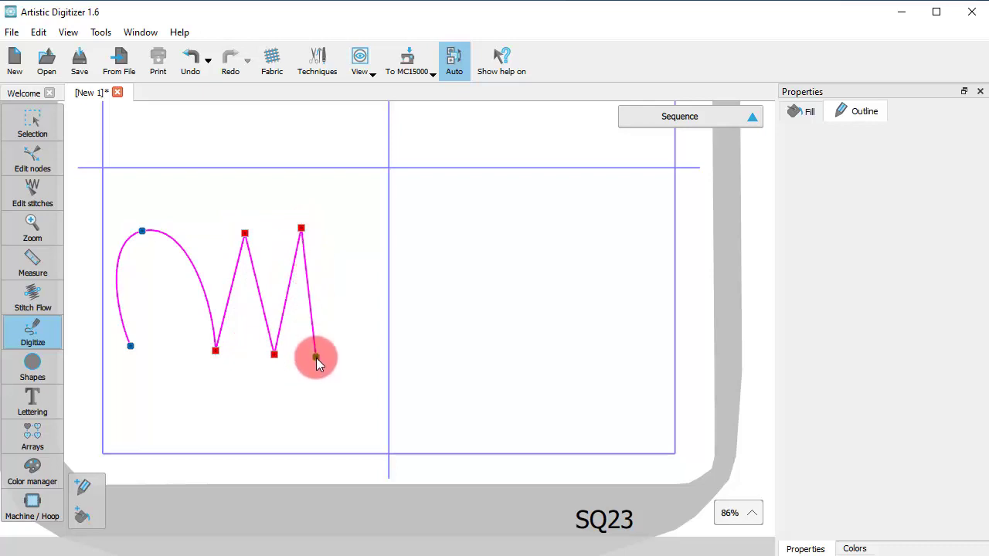
{"action": "left_click_drag", "start_coordinate": [316, 358], "coordinate": [347, 229]}
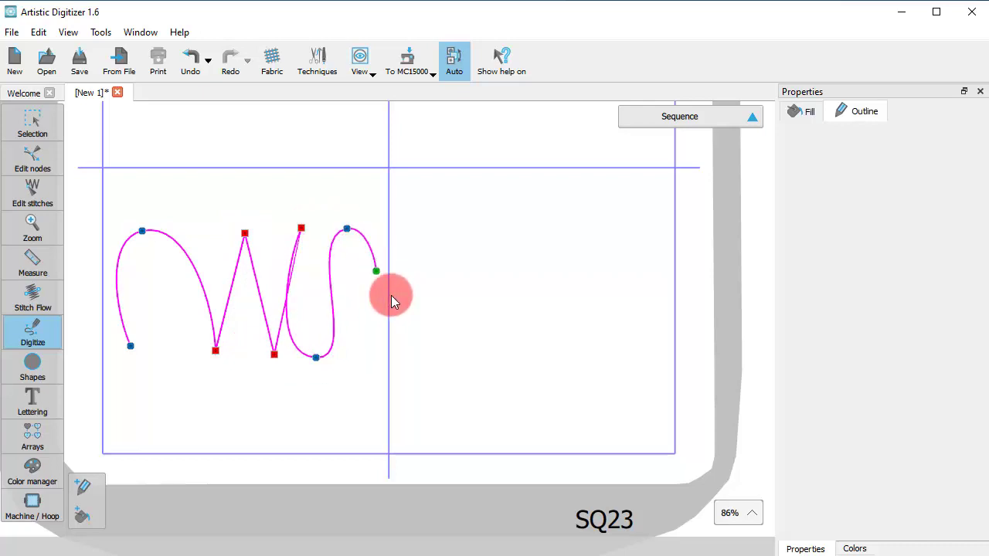
{"action": "left_click", "coordinate": [377, 363]}
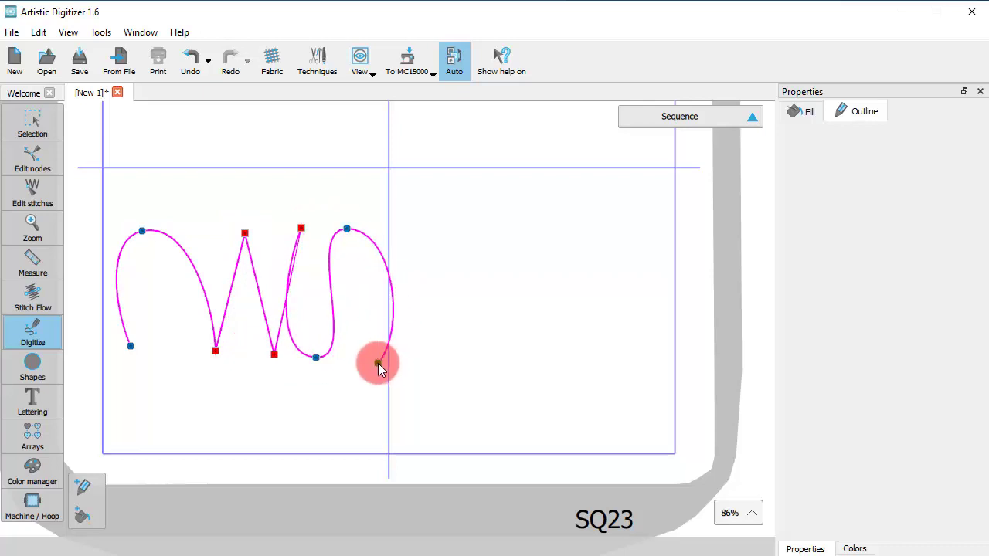
{"action": "left_click", "coordinate": [362, 364]}
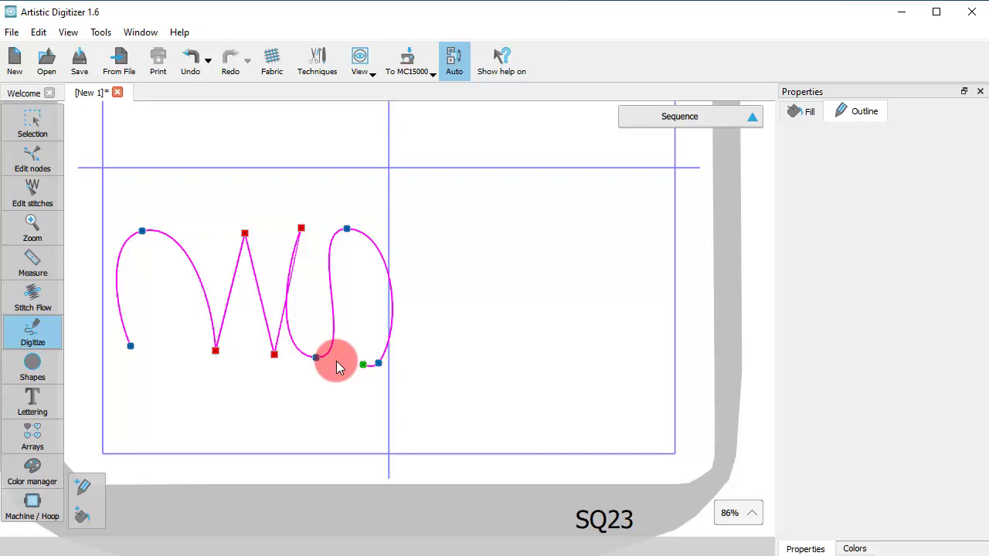
{"action": "scroll", "coordinate": [336, 367], "scroll_direction": "up", "scroll_amount": 1}
{"action": "left_click", "coordinate": [393, 386]}
Step: Delete the zigzag path's last nodes with Backspace, leaving only its start node
{"action": "key", "text": "BackSpace"}
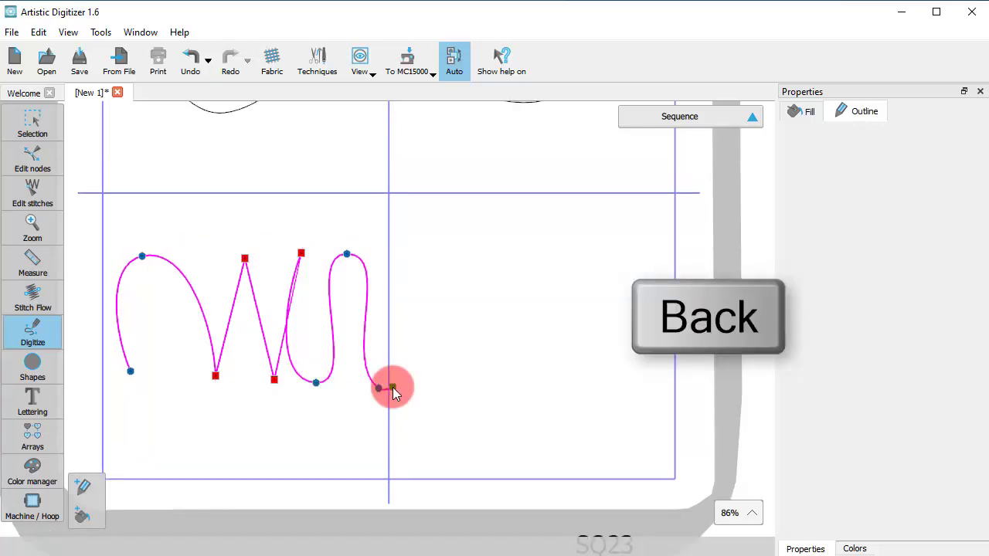
{"action": "key", "text": "BackSpace"}
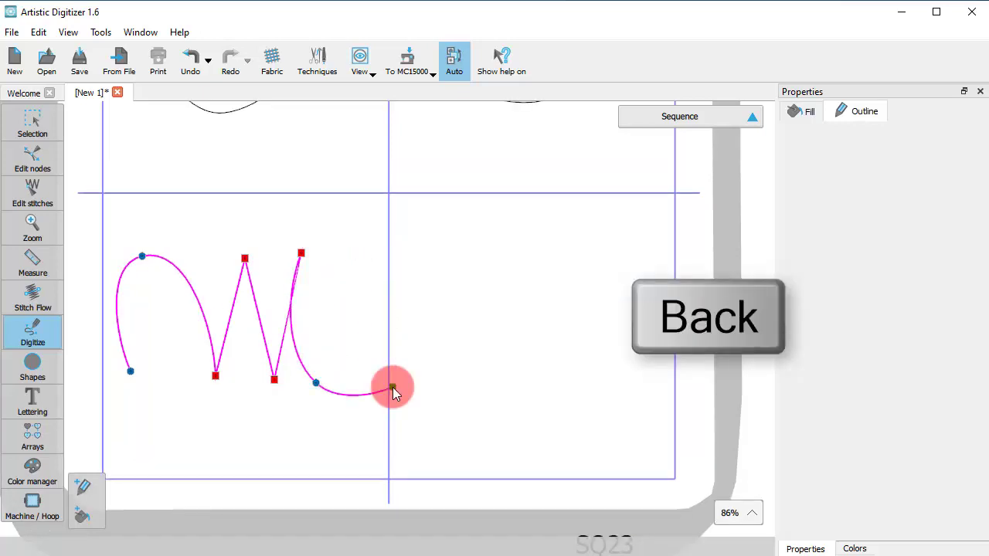
{"action": "key", "text": "BackSpace"}
{"action": "key", "text": "BackSpace"}
{"action": "key", "text": "BackSpace"}
{"action": "key", "text": "BackSpace"}
{"action": "key", "text": "BackSpace"}
{"action": "key", "text": "BackSpace"}
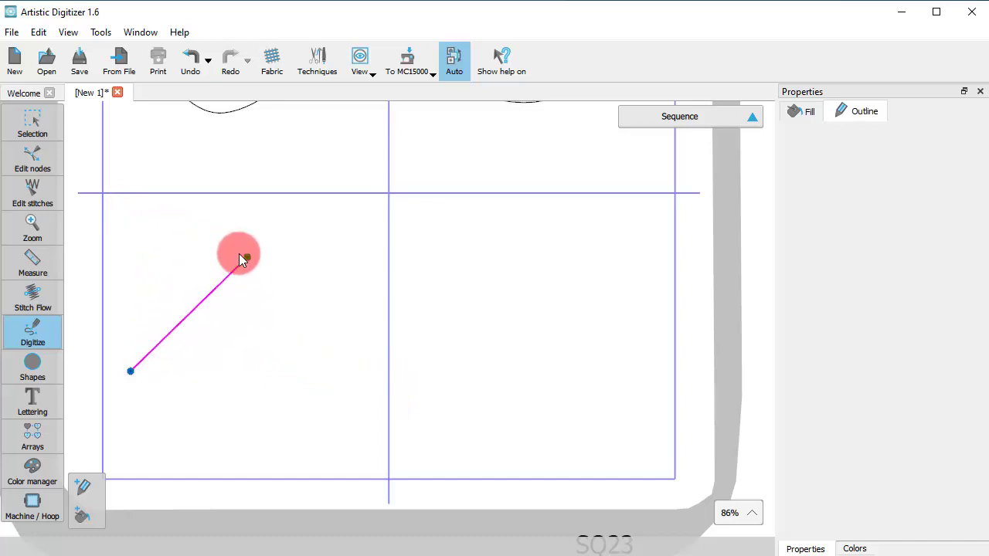
Step: Digitize an arc and finish it as an open section
{"action": "left_click", "coordinate": [172, 244]}
{"action": "right_click", "coordinate": [259, 230]}
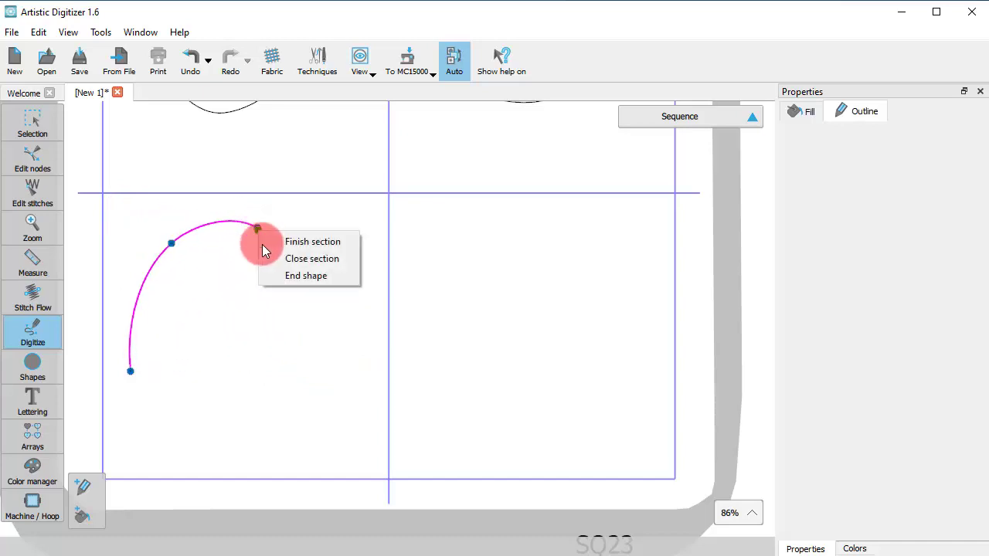
{"action": "left_click", "coordinate": [302, 243]}
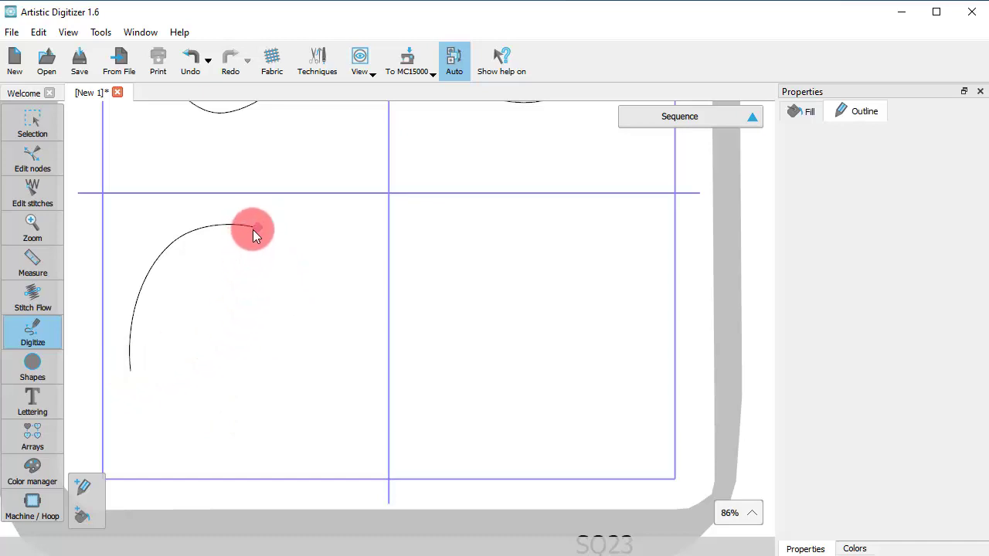
Step: Extend the arc with curve and corner nodes and close it back at its start node
{"action": "left_click_drag", "start_coordinate": [259, 225], "coordinate": [317, 286]}
{"action": "left_click", "coordinate": [320, 252]}
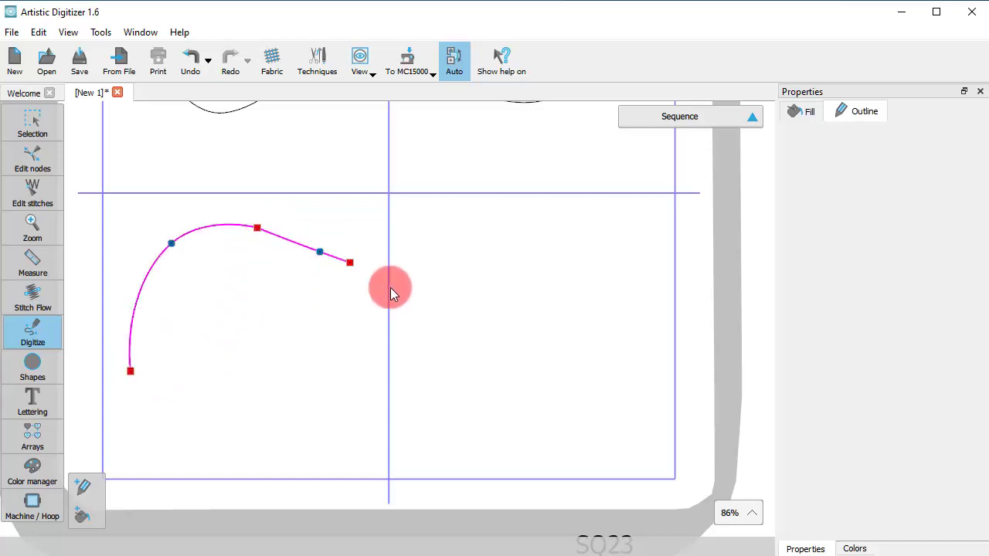
{"action": "left_click", "coordinate": [343, 327]}
{"action": "left_click", "coordinate": [311, 360]}
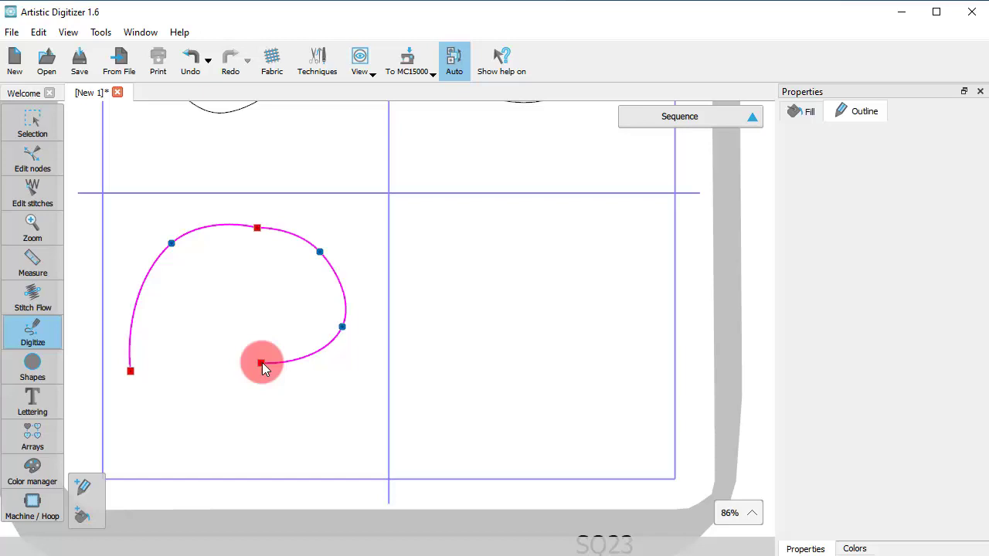
{"action": "left_click", "coordinate": [237, 382]}
{"action": "left_click", "coordinate": [130, 373]}
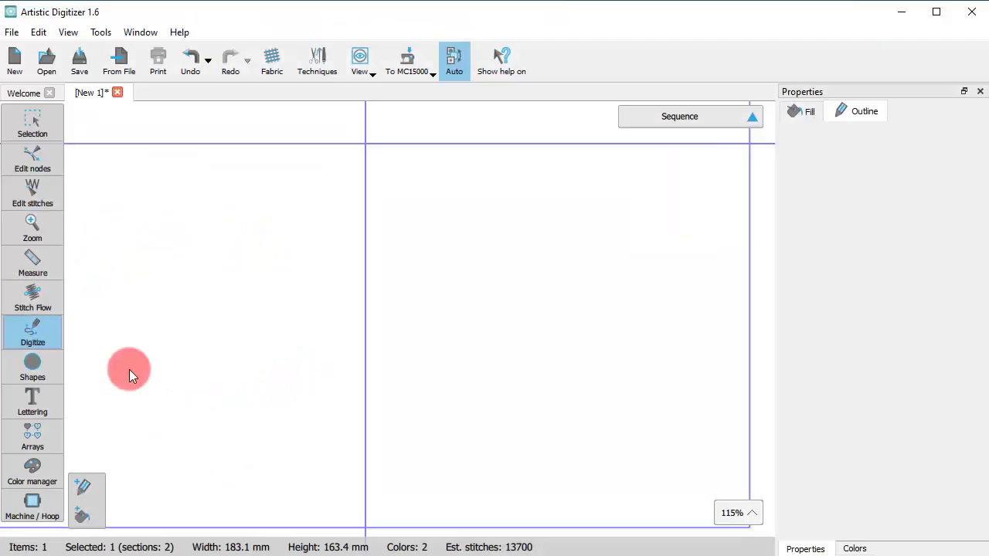
Step: Drag out two smooth curve nodes with tangent handles, forming an open arching path
{"action": "left_click_drag", "start_coordinate": [153, 263], "coordinate": [229, 367]}
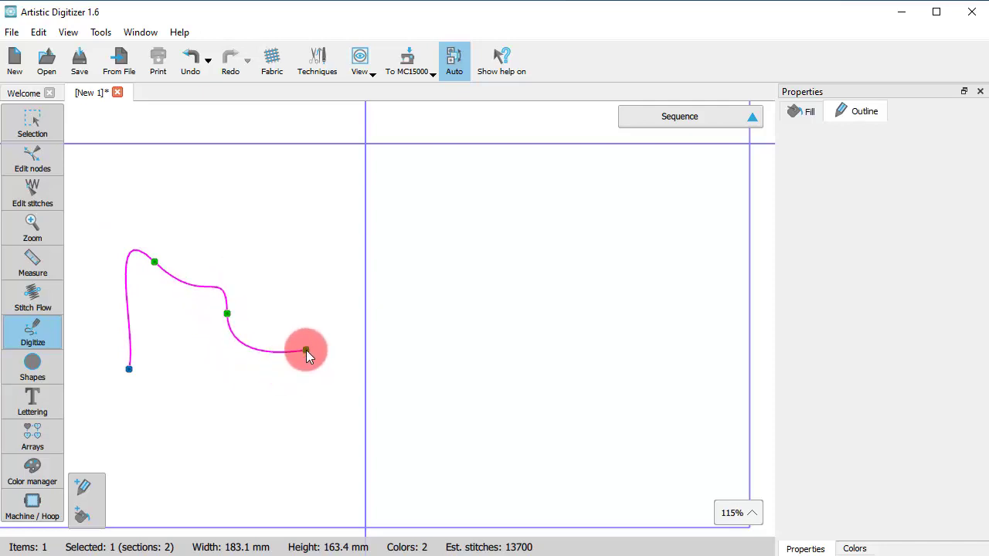
{"action": "left_click_drag", "start_coordinate": [306, 350], "coordinate": [274, 410]}
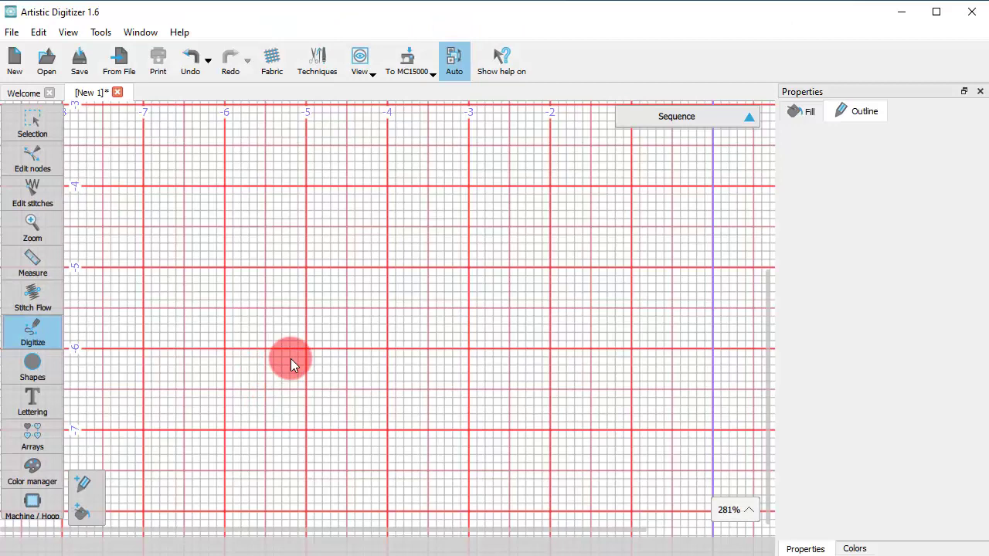
Step: Magnify the grid and digitize a round closed outline between the -6 and -5 marks, adjusting its curve handles
{"action": "scroll", "coordinate": [210, 324], "scroll_direction": "up", "scroll_amount": 3}
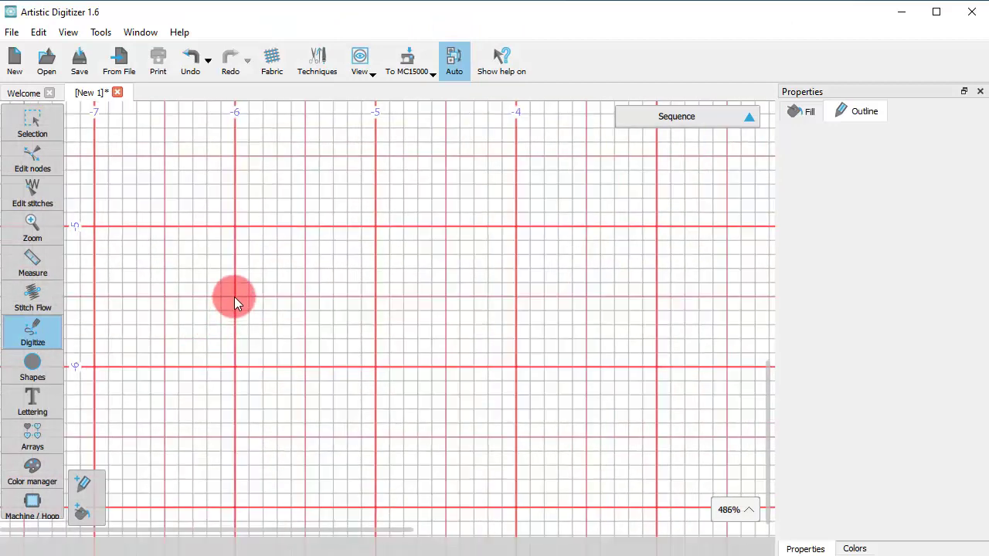
{"action": "mouse_move", "coordinate": [235, 297]}
{"action": "left_mouse_down"}
{"action": "mouse_move", "coordinate": [288, 246]}
{"action": "mouse_move", "coordinate": [291, 230]}
{"action": "mouse_move", "coordinate": [312, 232]}
{"action": "mouse_move", "coordinate": [300, 225]}
{"action": "mouse_move", "coordinate": [303, 235]}
{"action": "mouse_move", "coordinate": [331, 193]}
{"action": "mouse_move", "coordinate": [304, 226]}
{"action": "mouse_move", "coordinate": [305, 191]}
{"action": "mouse_move", "coordinate": [311, 233]}
{"action": "mouse_move", "coordinate": [347, 223]}
{"action": "mouse_move", "coordinate": [310, 222]}
{"action": "mouse_move", "coordinate": [376, 283]}
{"action": "mouse_move", "coordinate": [379, 308]}
{"action": "mouse_move", "coordinate": [384, 299]}
{"action": "mouse_move", "coordinate": [371, 296]}
{"action": "mouse_move", "coordinate": [302, 364]}
{"action": "mouse_move", "coordinate": [318, 371]}
{"action": "mouse_move", "coordinate": [230, 300]}
{"action": "left_mouse_up"}
{"action": "key", "text": "alt"}
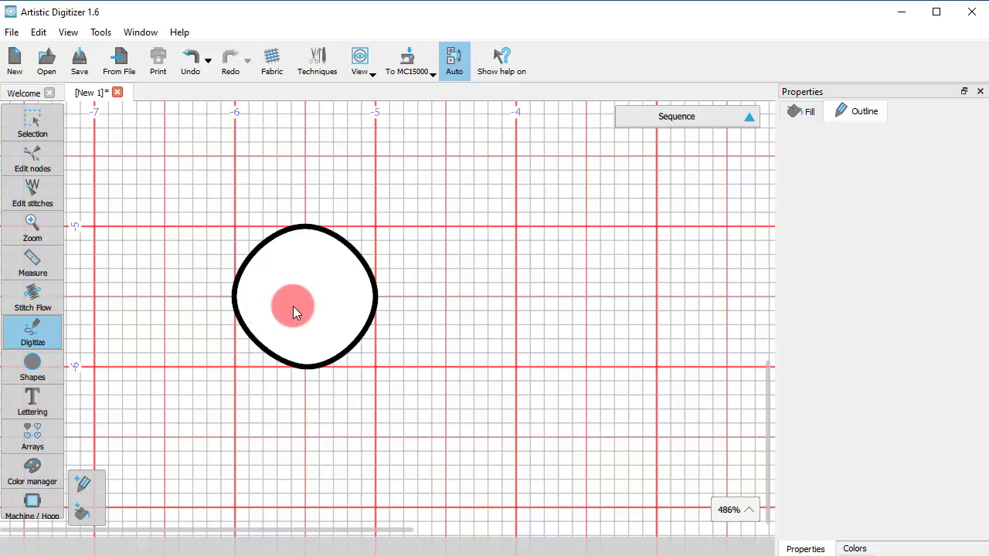
Step: Finish the round section, then digitize a smaller four-node closed outline inside the circle
{"action": "right_click", "coordinate": [294, 317]}
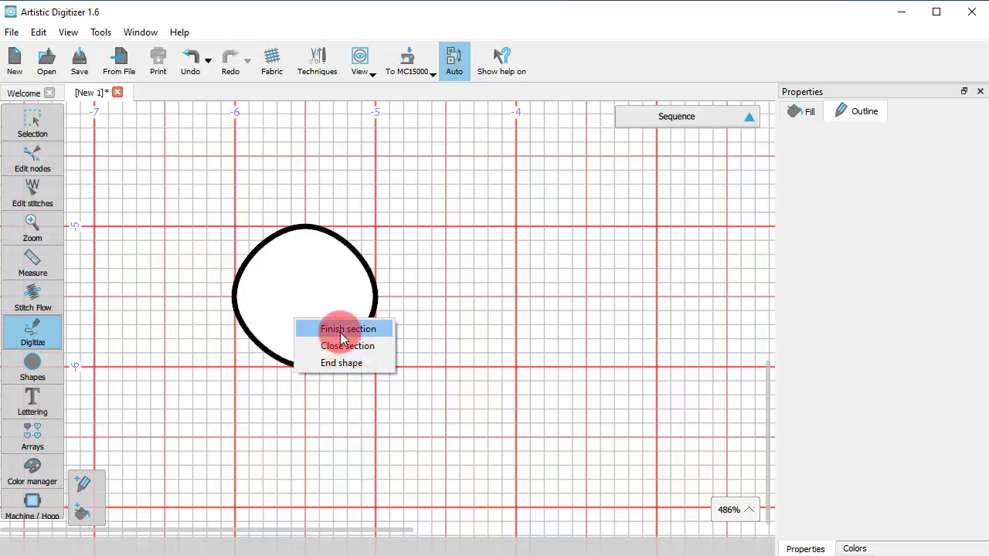
{"action": "left_click", "coordinate": [343, 333]}
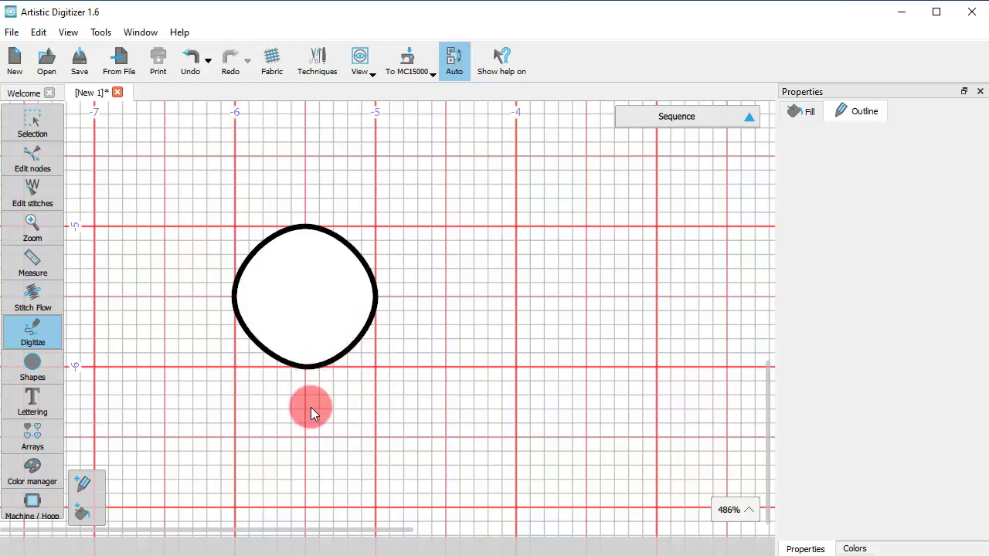
{"action": "left_click", "coordinate": [265, 295]}
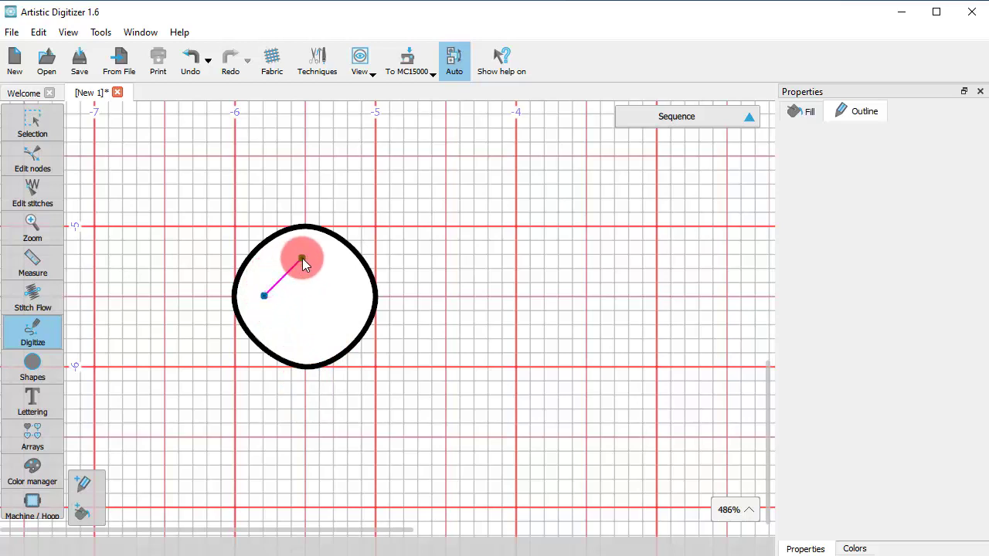
{"action": "left_click", "coordinate": [302, 258]}
{"action": "left_click", "coordinate": [354, 294]}
{"action": "left_click", "coordinate": [308, 341]}
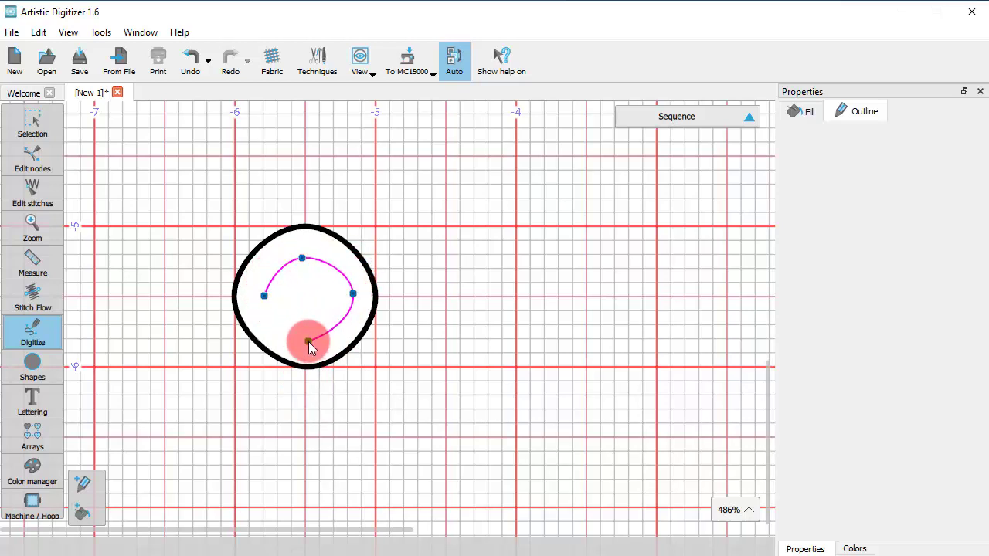
{"action": "left_click", "coordinate": [271, 304]}
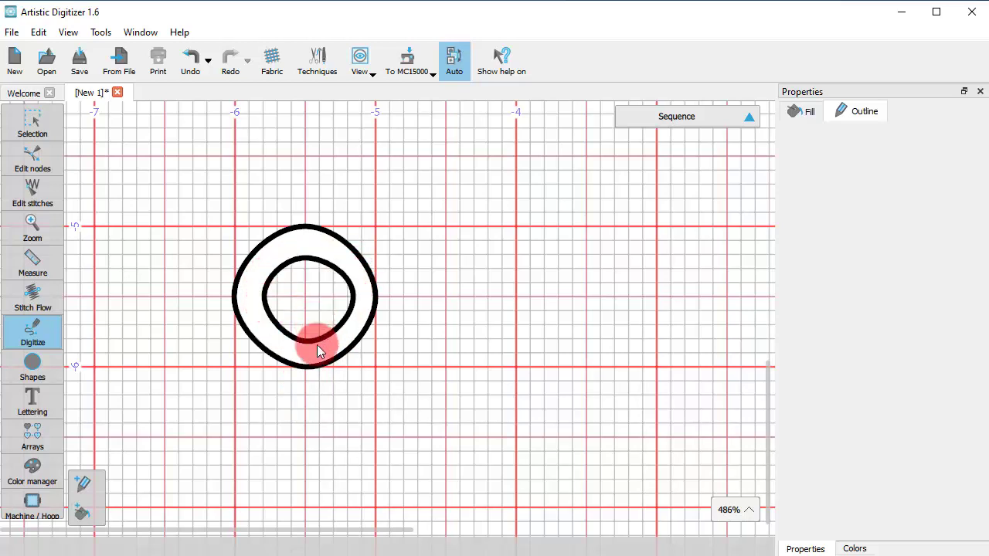